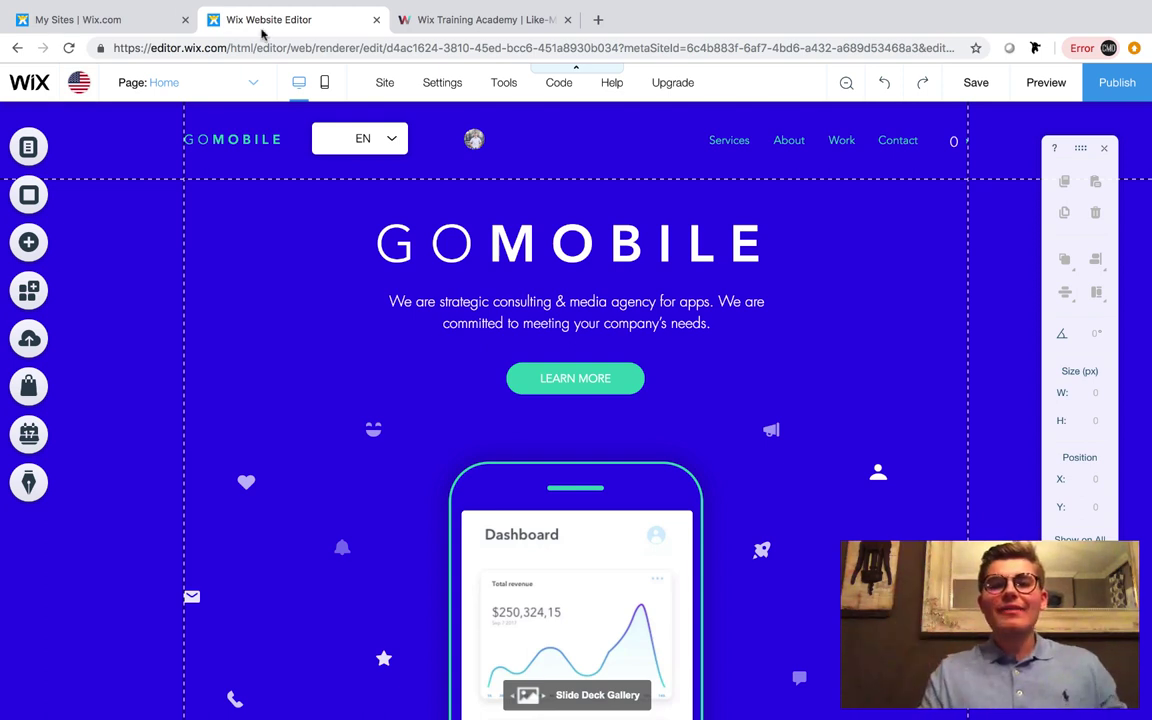
Step: View the Wix Training Academy tab, then close it to return to the GoMobile editor
left_click(460, 20)
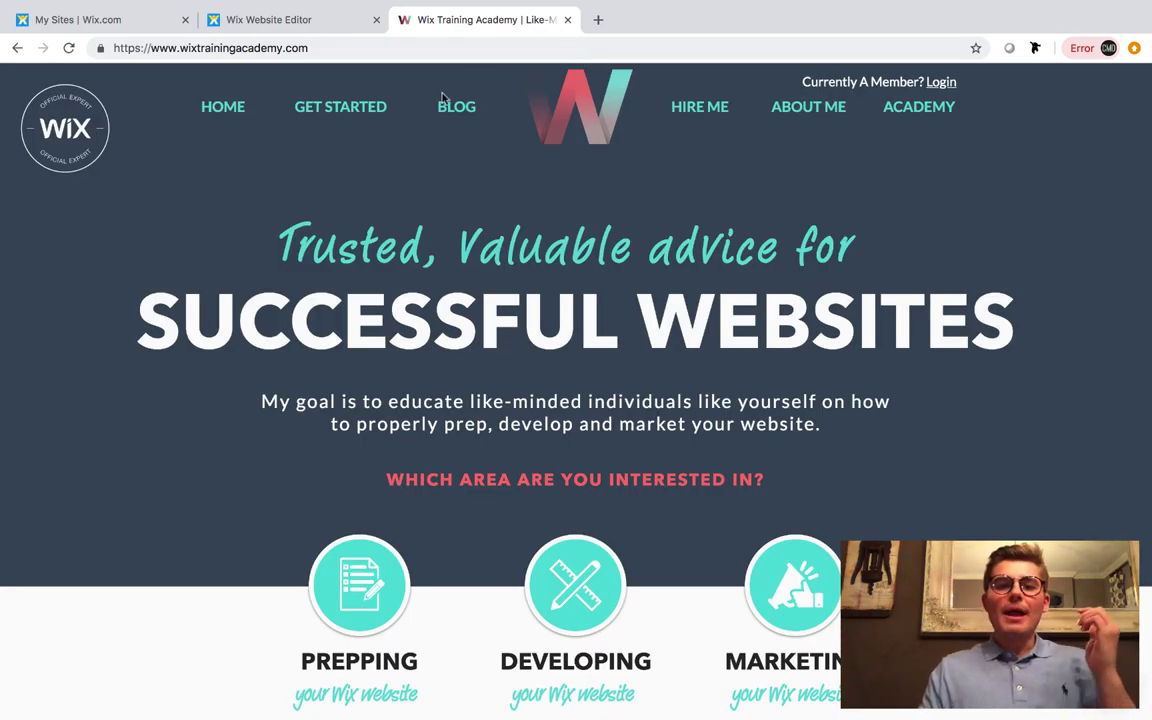
key("ctrl+w")
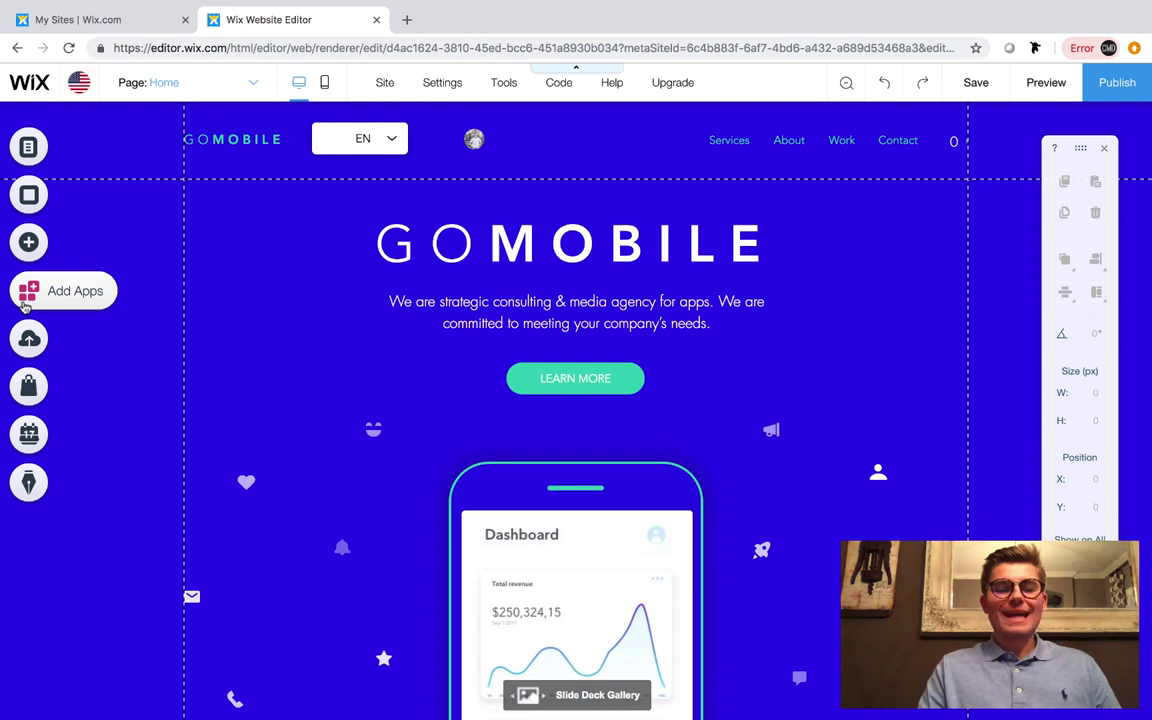
Step: Search the App Market for 'blog' and add the Wix Blog app to the GoMobile site
left_click(28, 293)
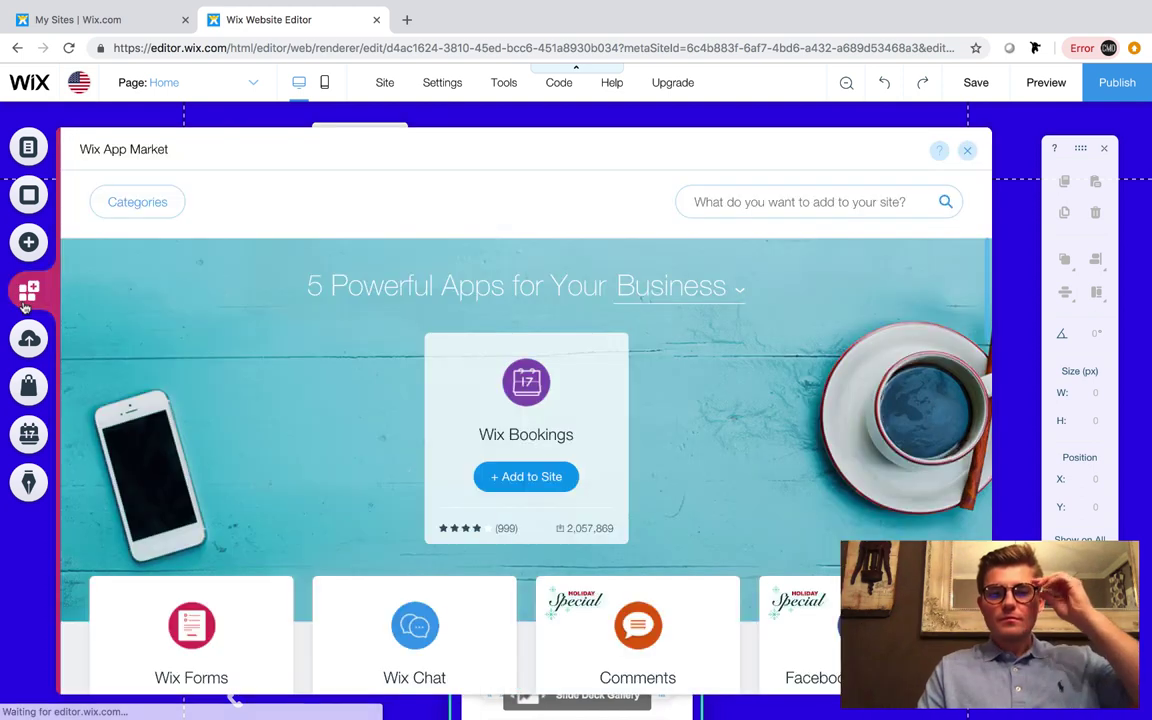
left_click(779, 204)
type("blog")
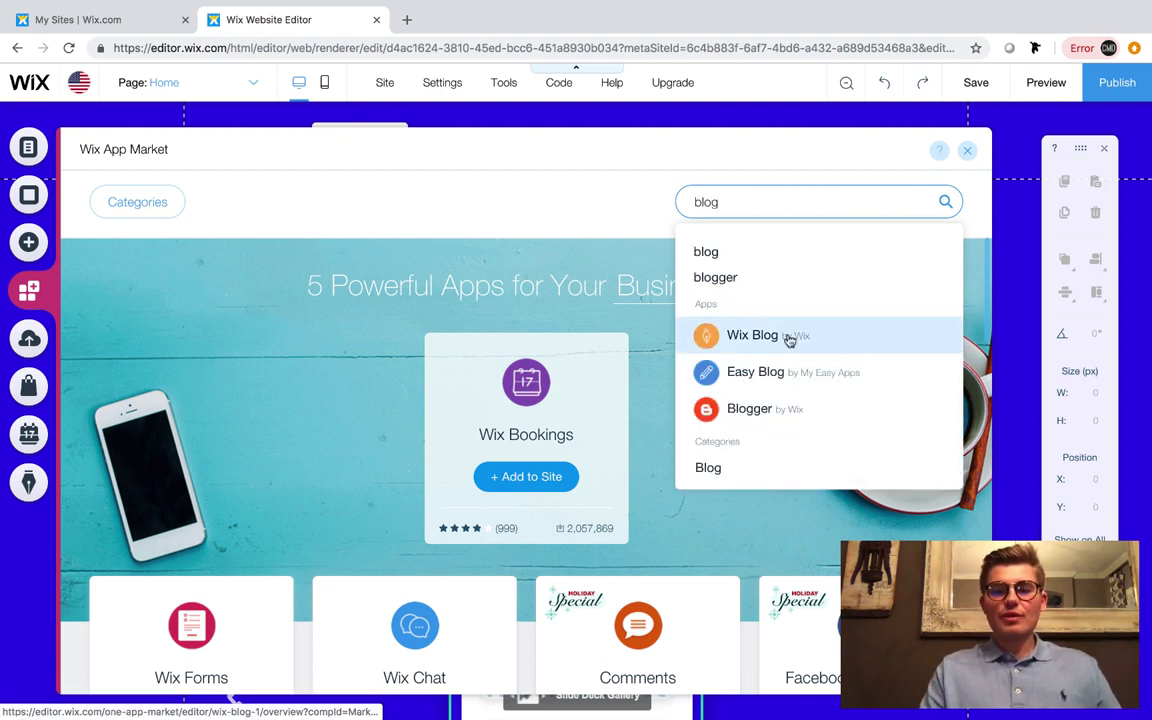
left_click(789, 341)
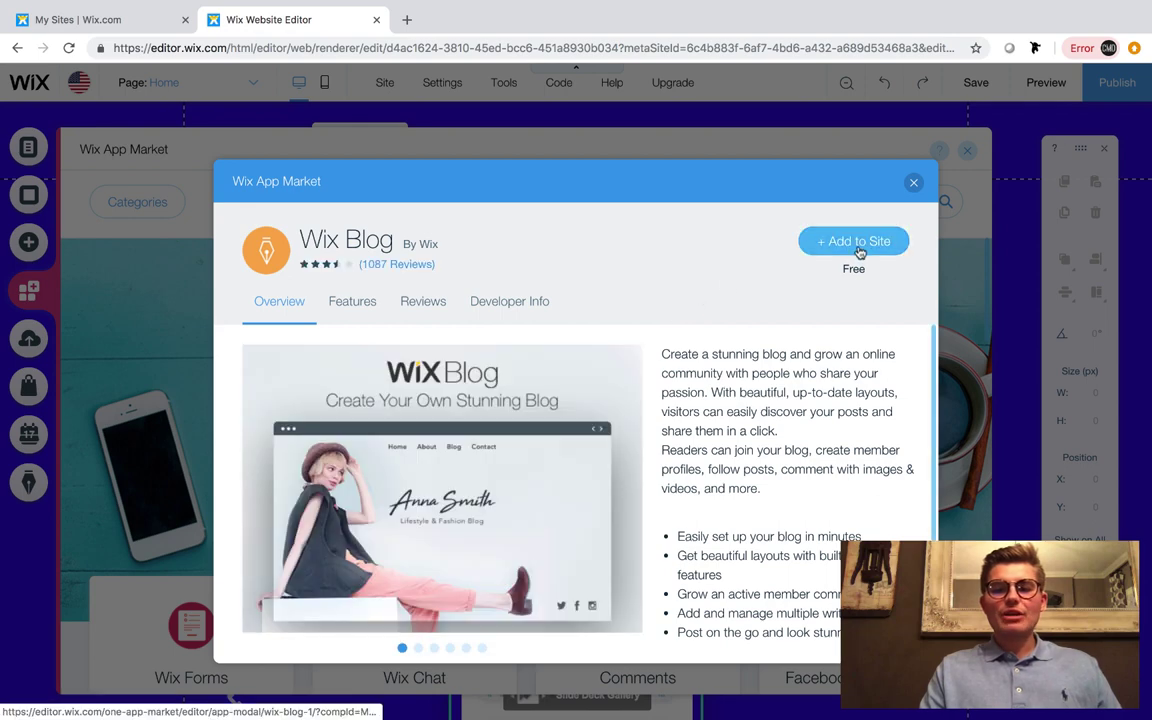
left_click(858, 245)
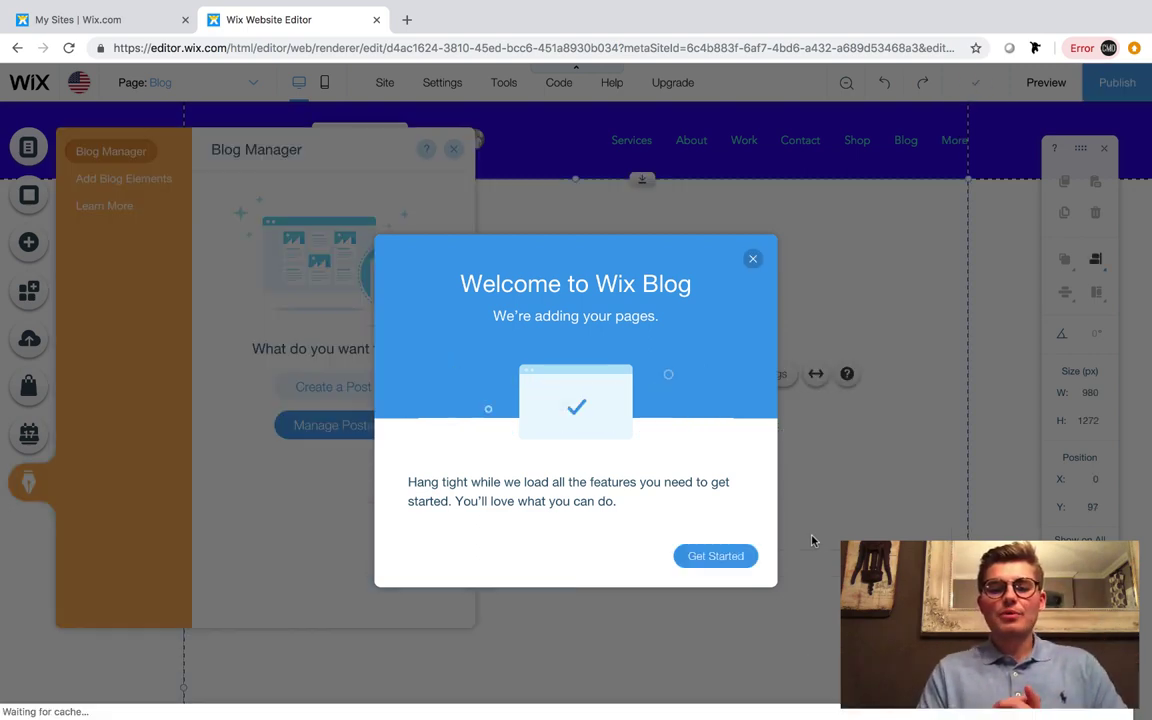
Step: Dismiss the blog welcome message, close the Blog Manager and select the blog feed element
left_click(744, 558)
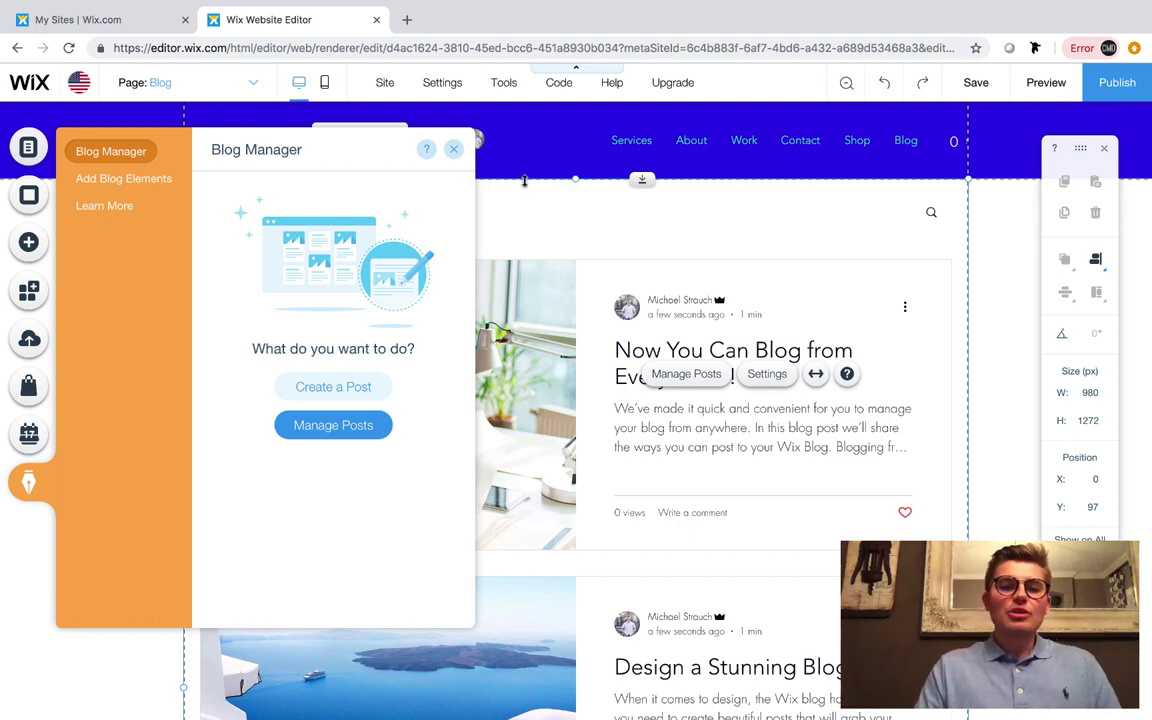
left_click(453, 150)
left_click(985, 293)
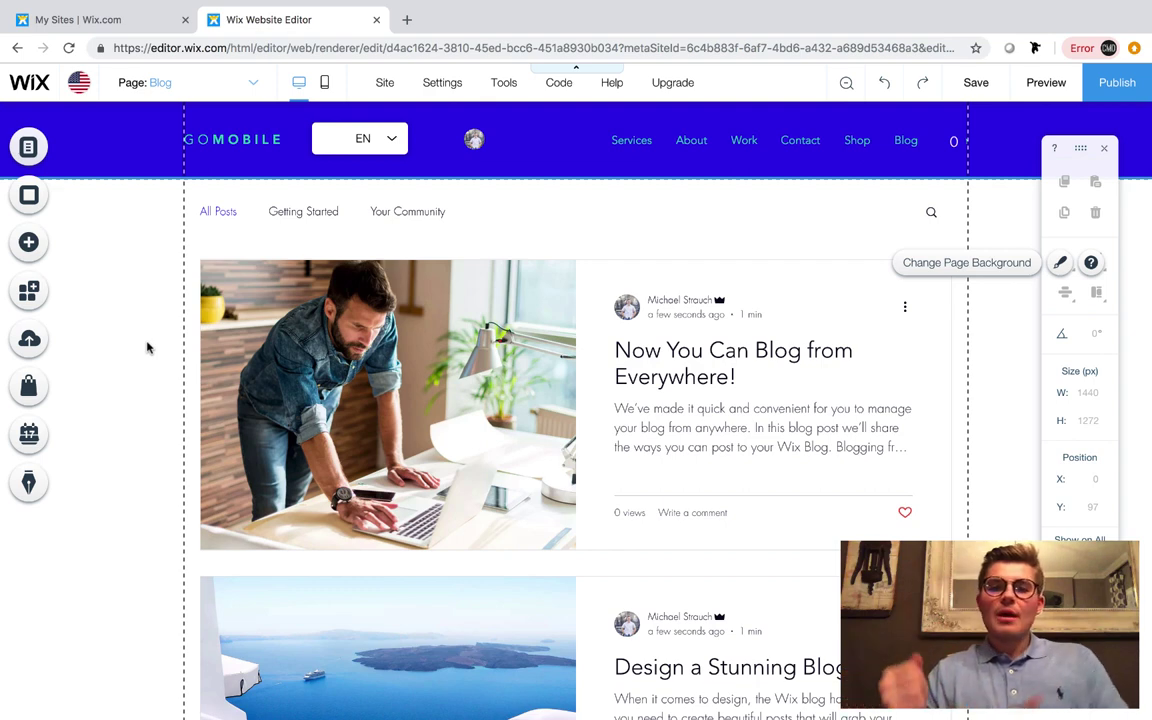
left_click(447, 376)
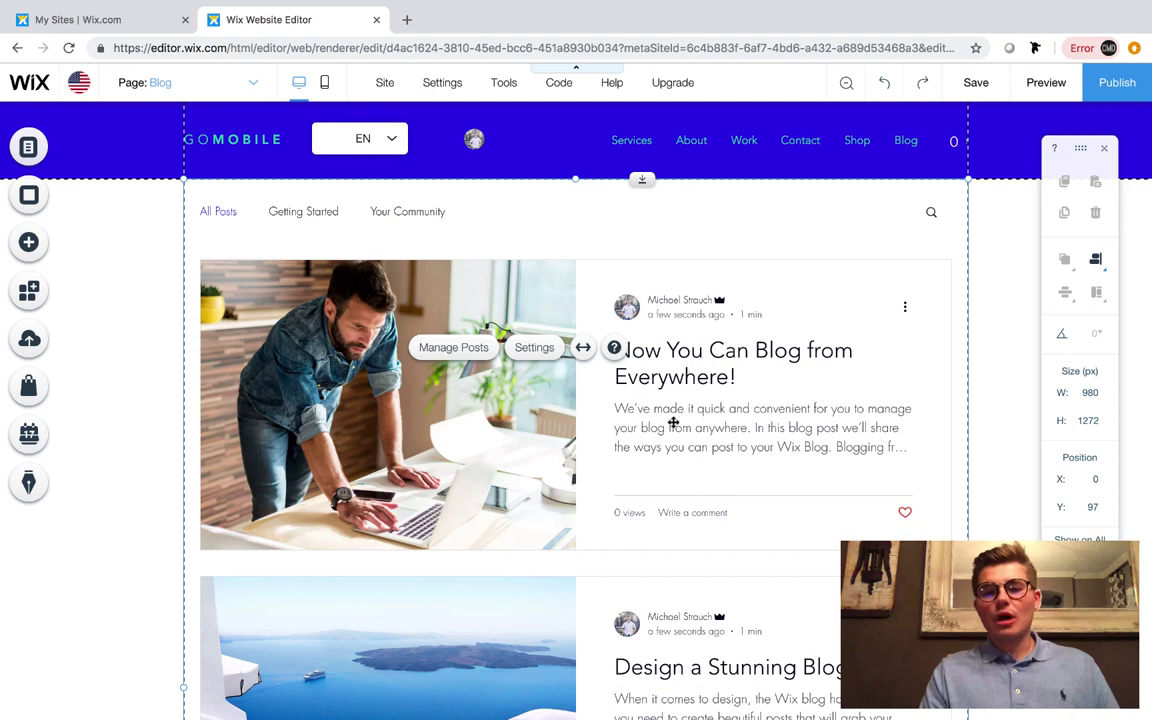
Step: In the blog feed's Settings tab, set the Blog Subject to Private Community
left_click(534, 350)
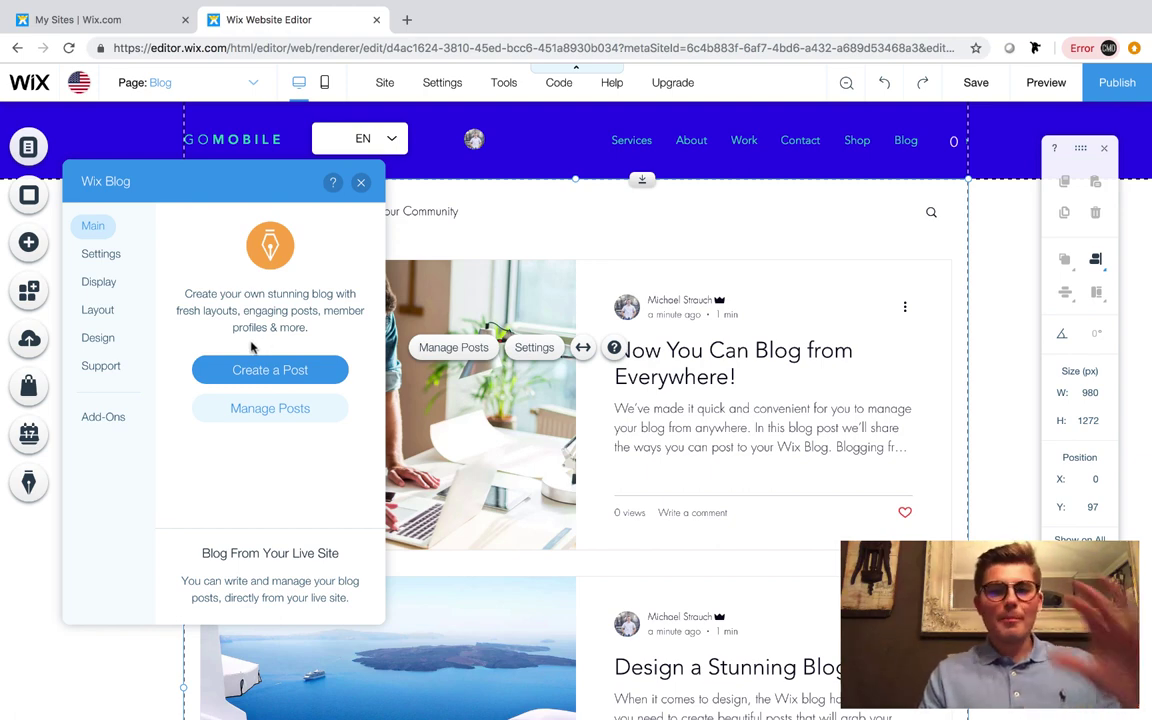
left_click(105, 260)
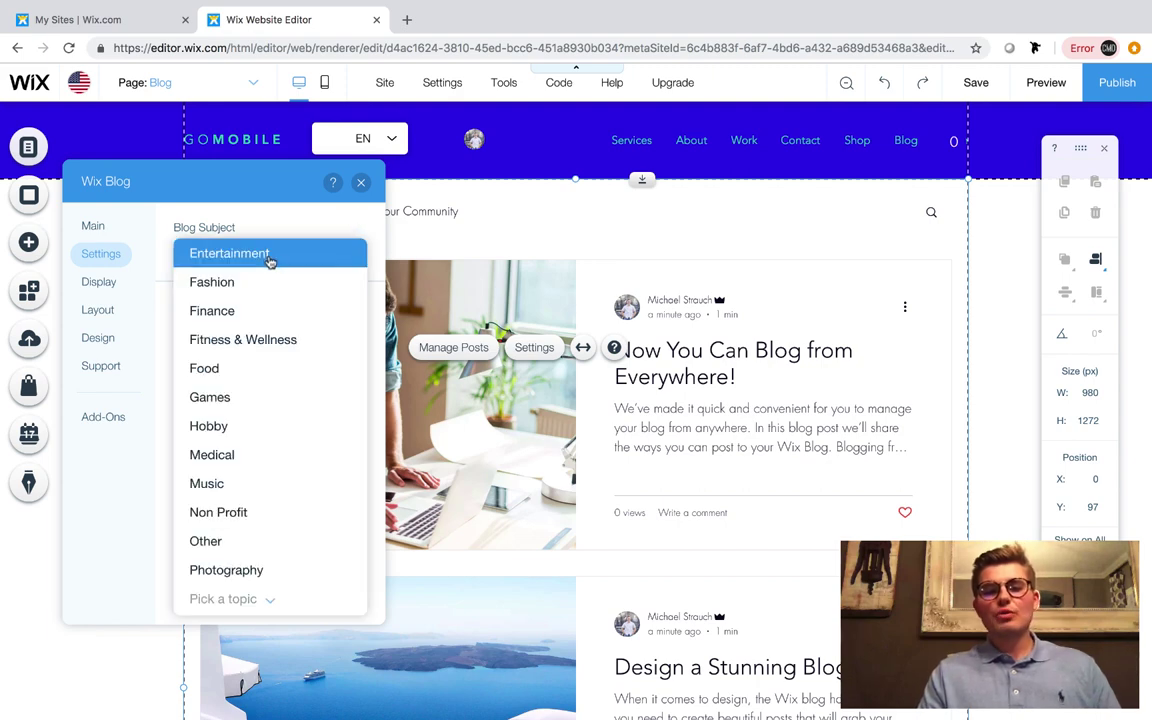
scroll(260, 352, "down", 1)
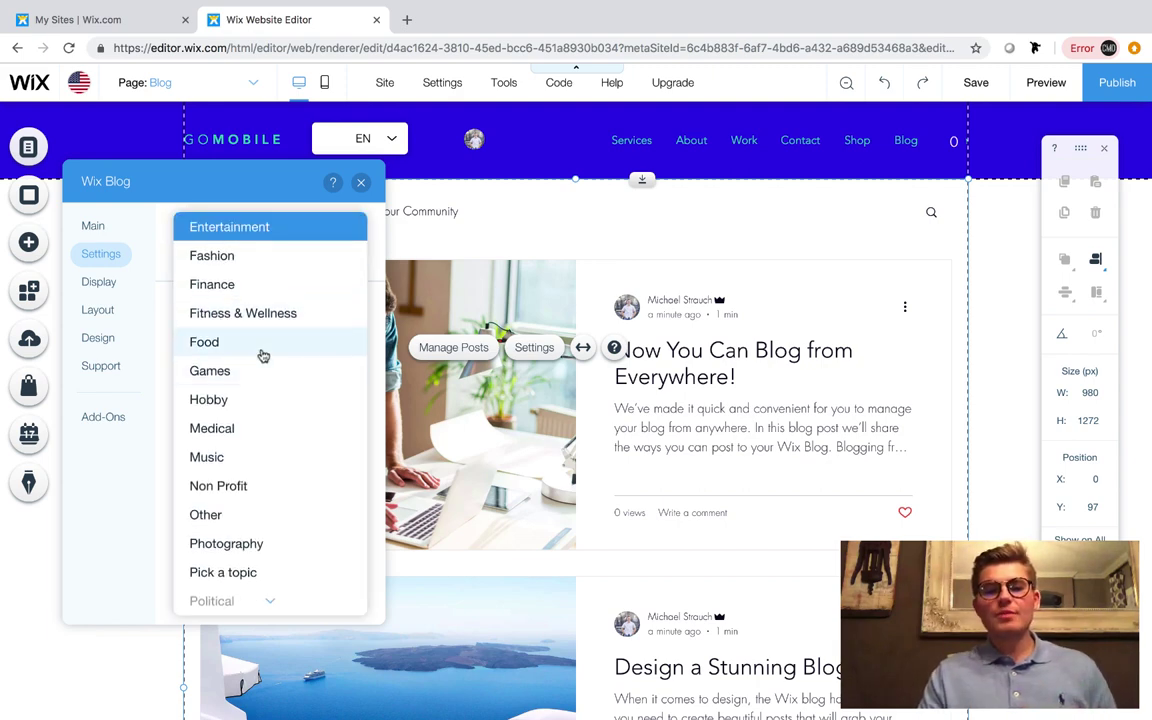
scroll(262, 355, "down", 2)
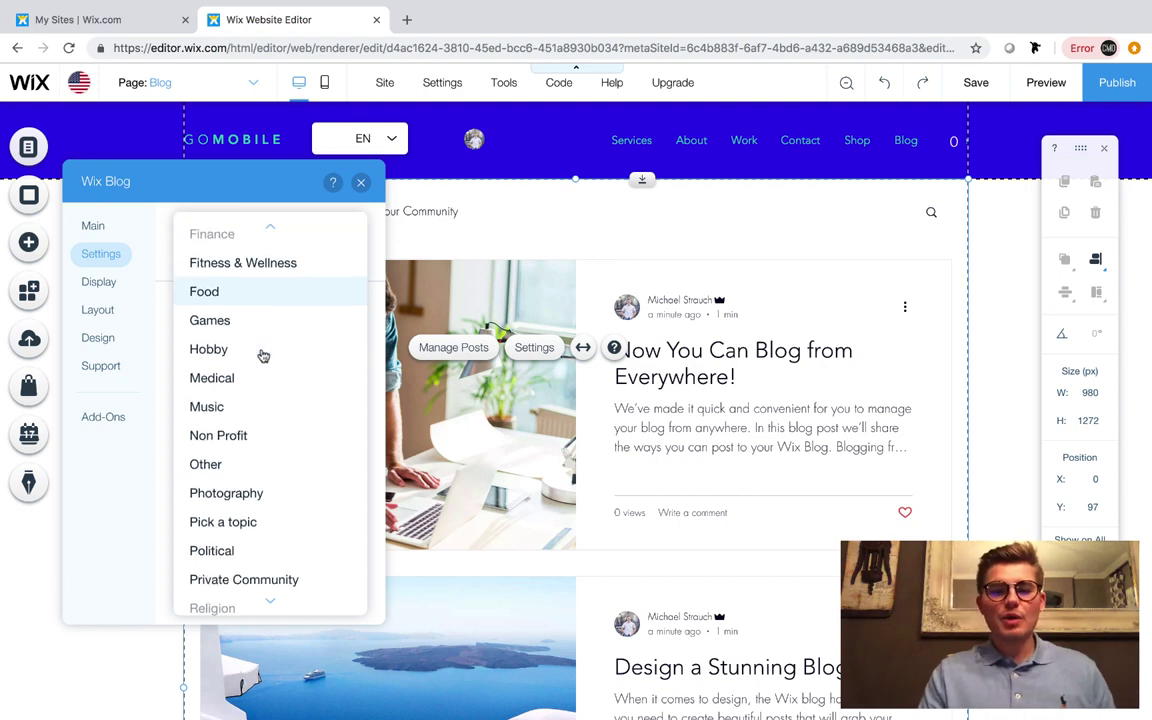
scroll(262, 355, "down", 1)
scroll(262, 355, "down", 2)
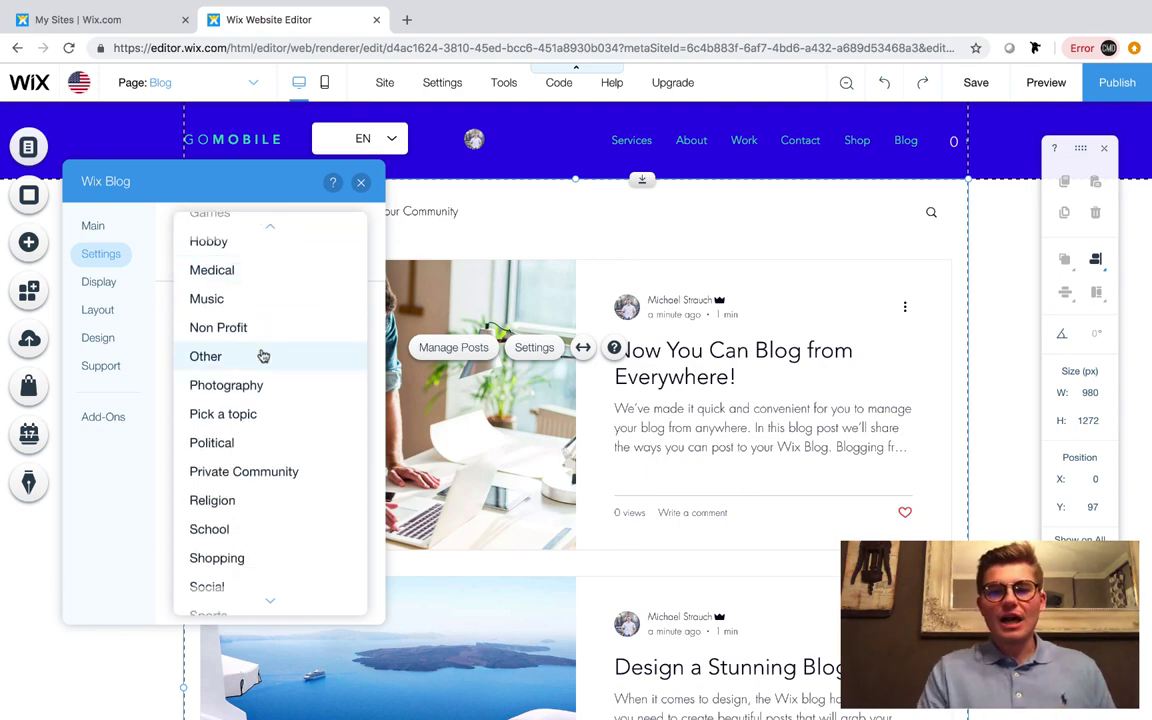
scroll(262, 356, "down", 3)
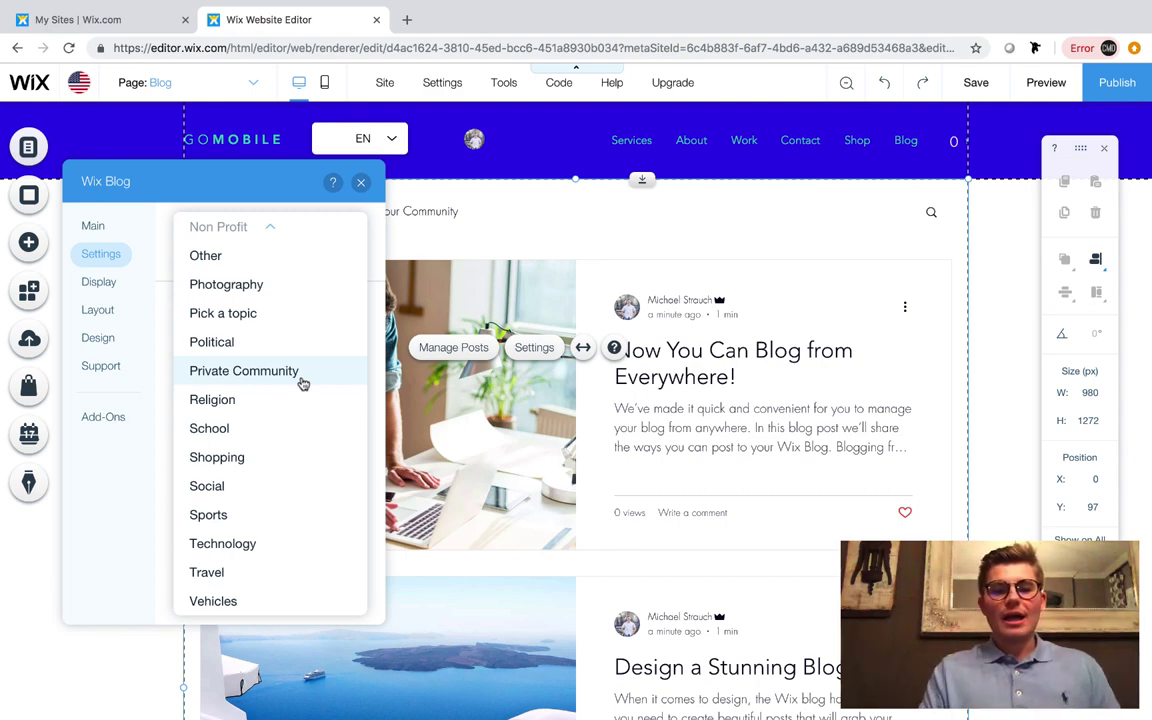
scroll(303, 384, "up", 1)
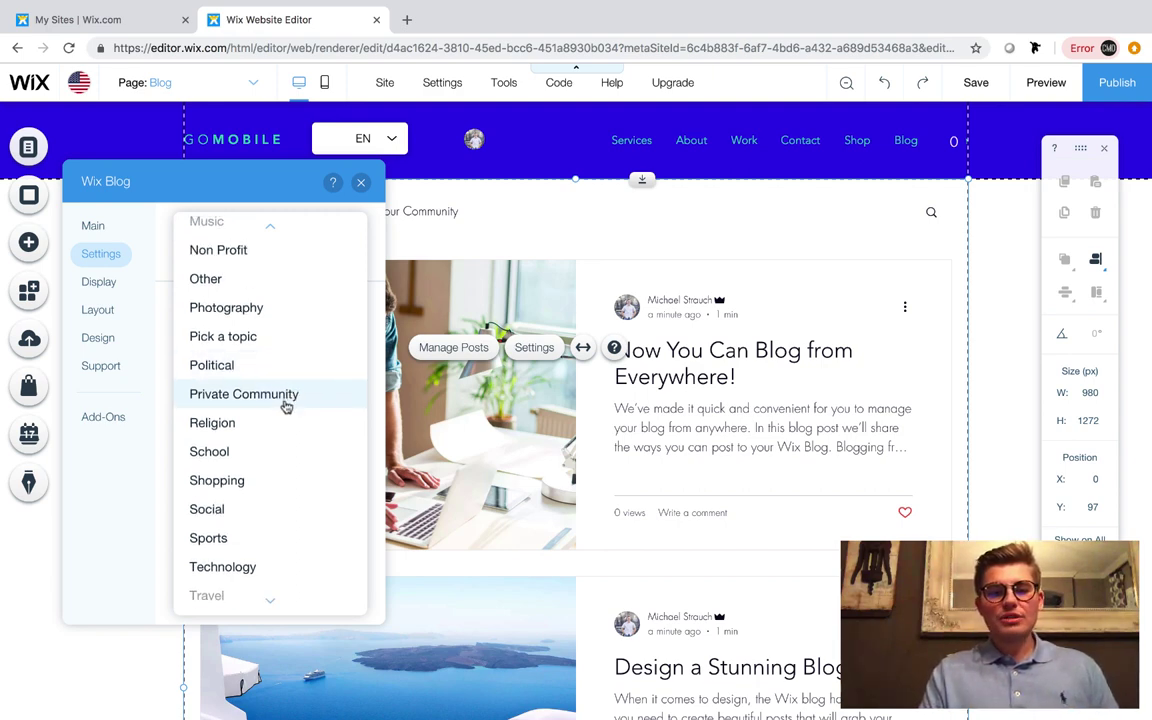
left_click(286, 400)
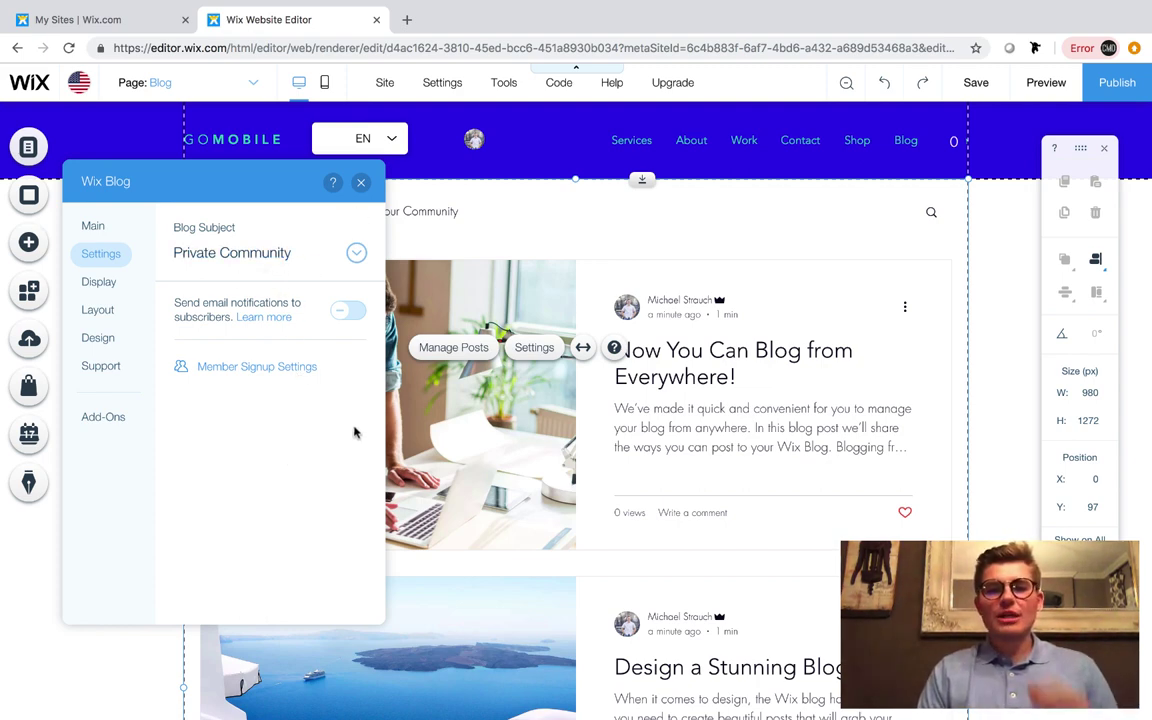
mouse_move(349, 311)
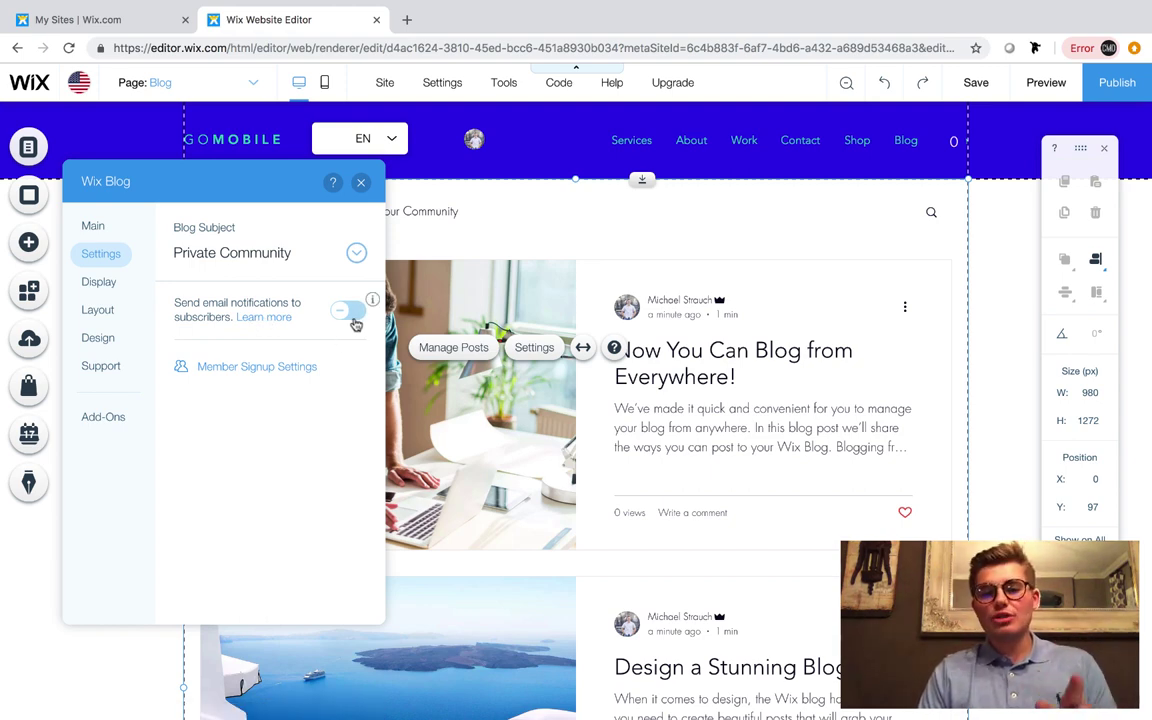
Step: Switch on 'Send email notifications to subscribers' in the blog Settings tab
left_click(350, 311)
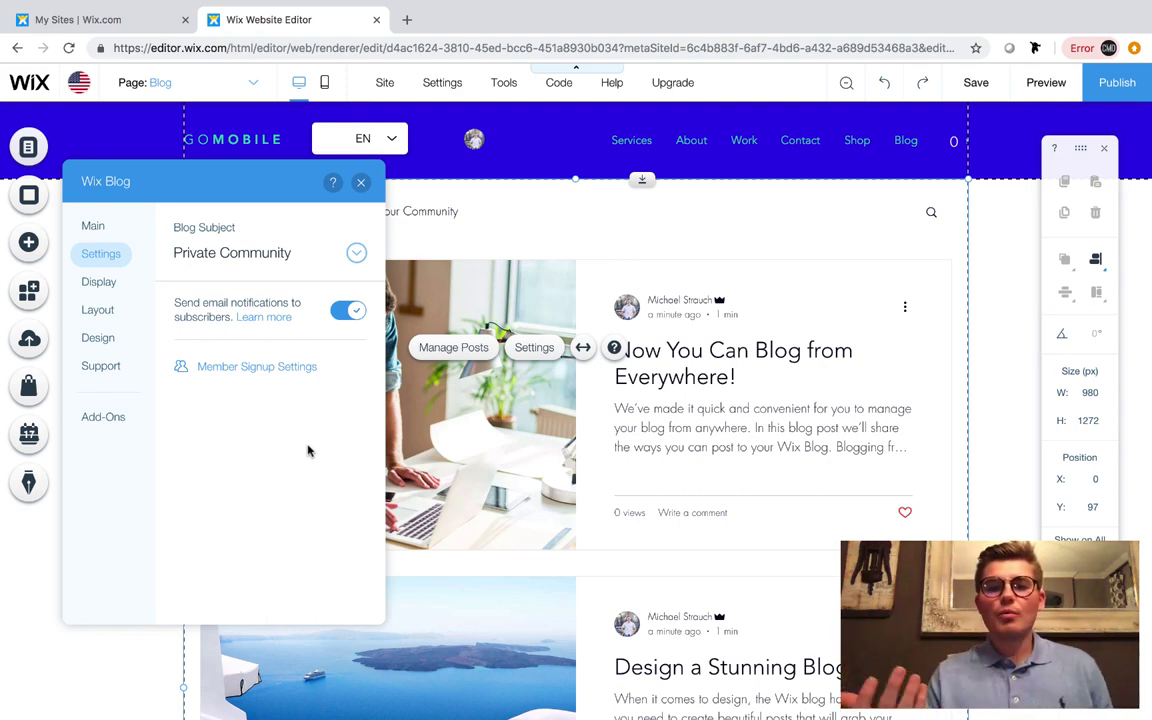
Step: In the Display tab, keep views and post date shown and switch off 'Login from blog menu'
left_click(105, 284)
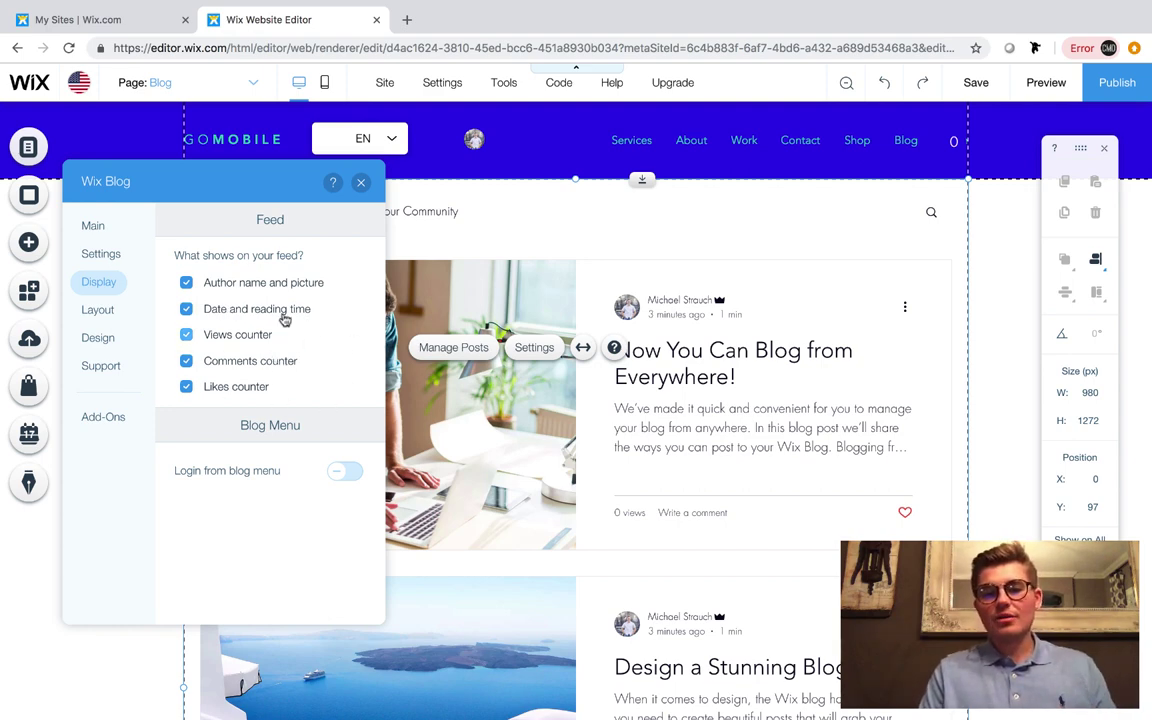
left_click(187, 336)
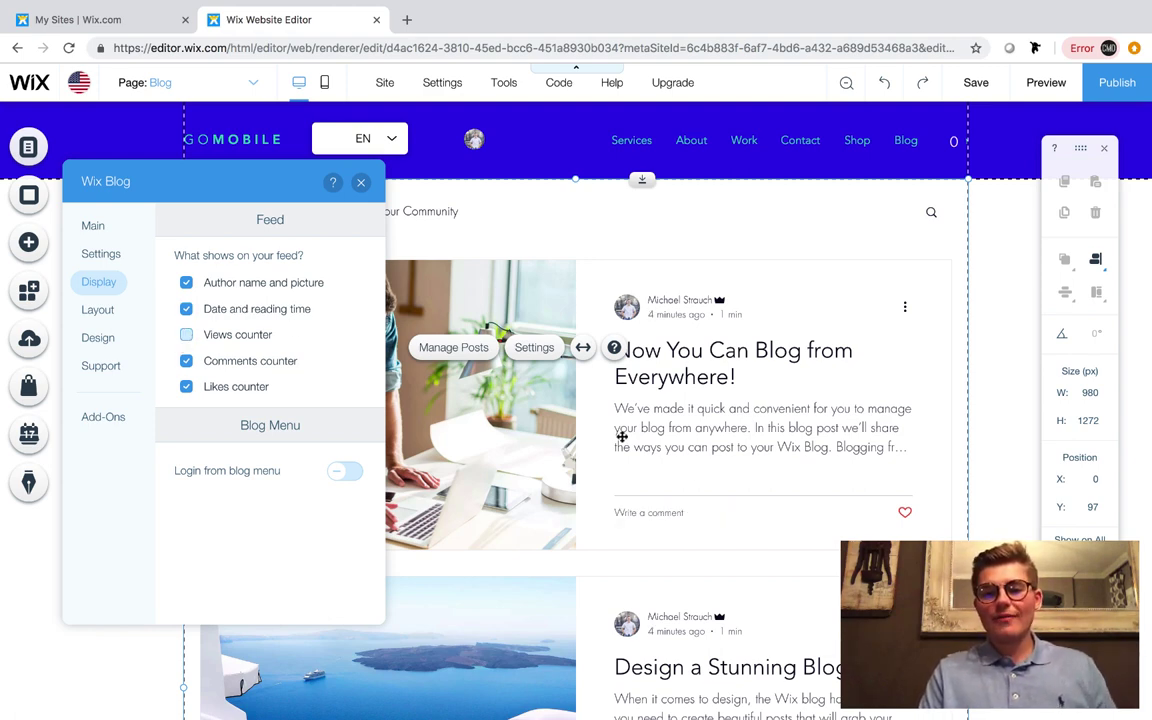
left_click(186, 335)
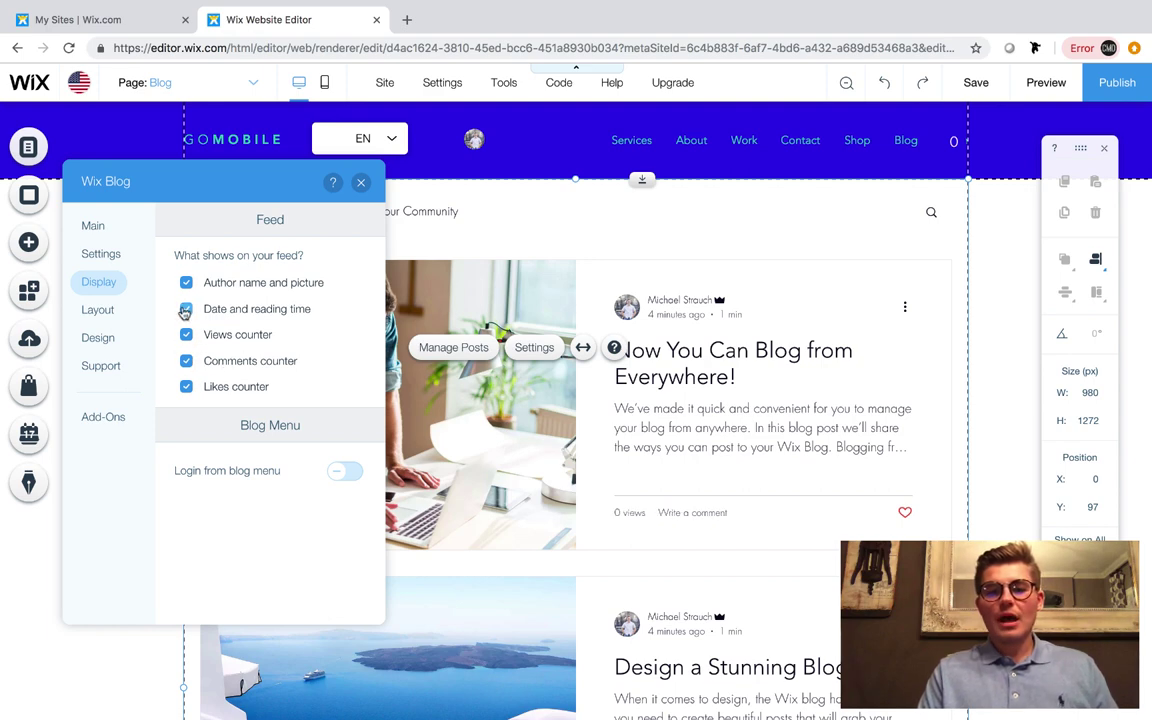
left_click(186, 310)
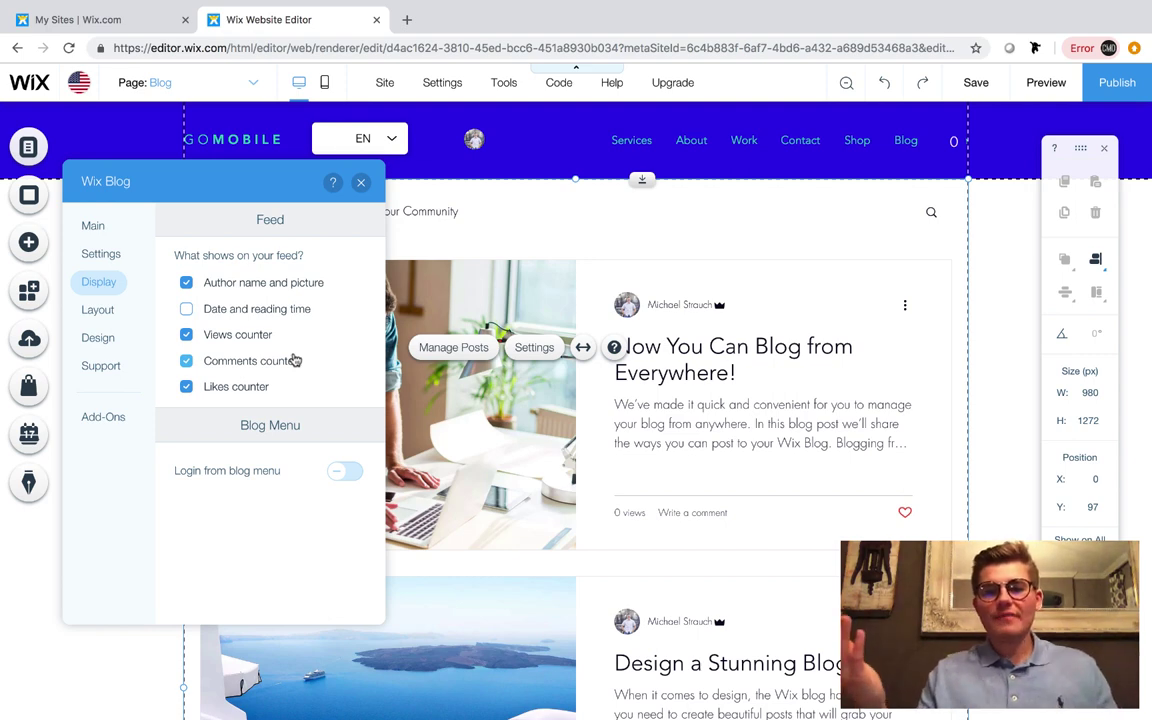
left_click(186, 309)
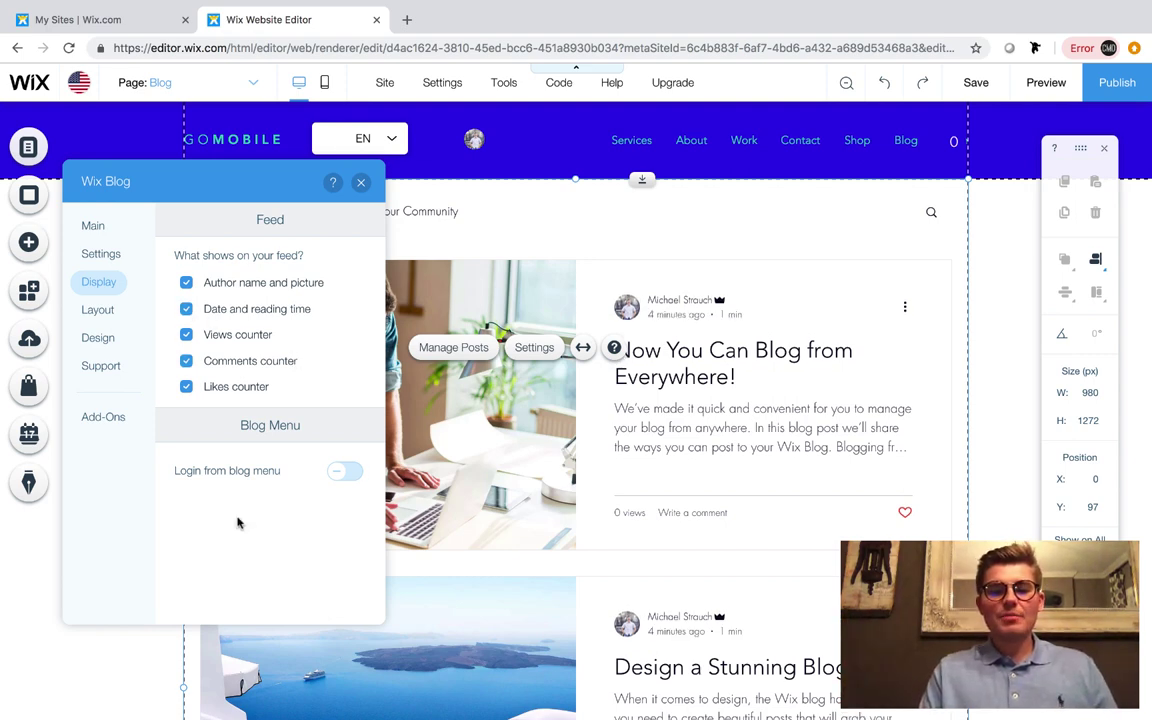
left_click(341, 474)
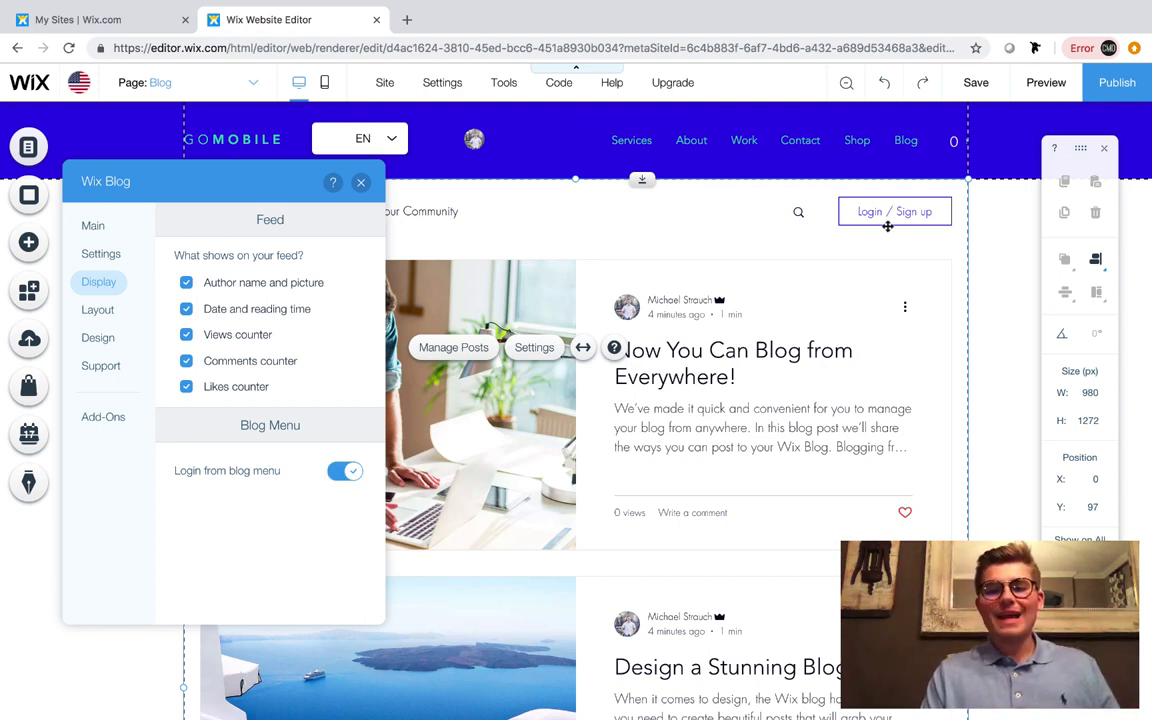
left_click(344, 470)
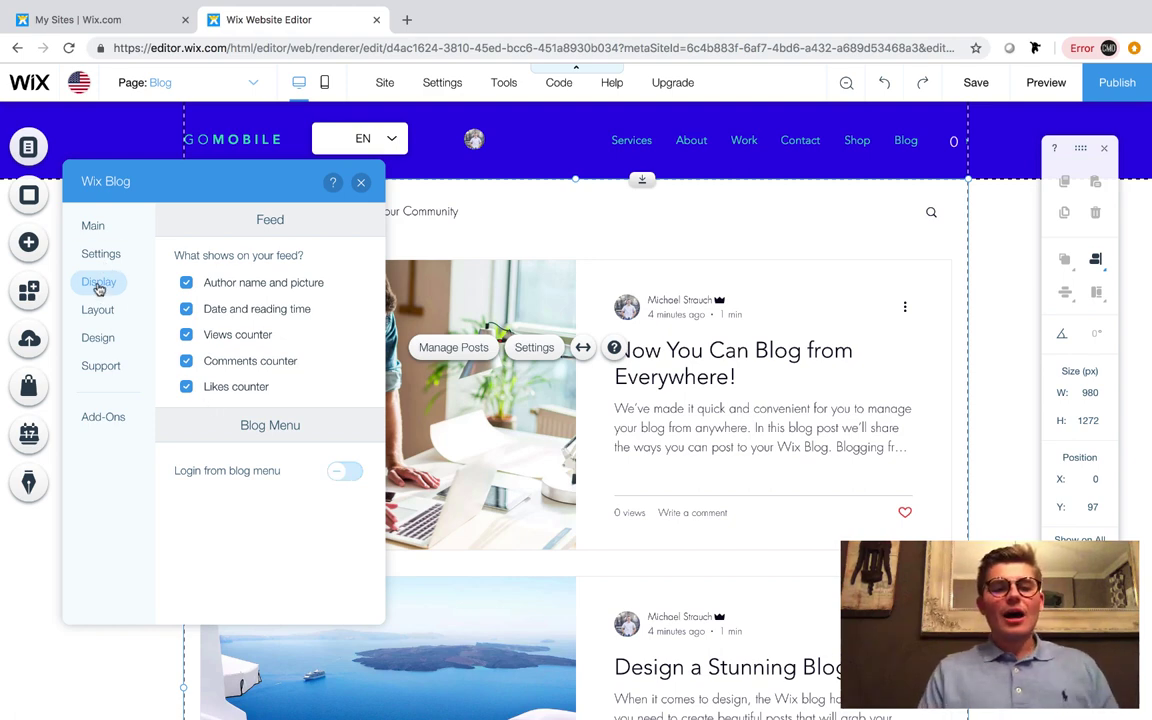
Step: Preview the Brick, Tiled, Magazine and Full Post feed layouts, ending on Side by Side
left_click(94, 314)
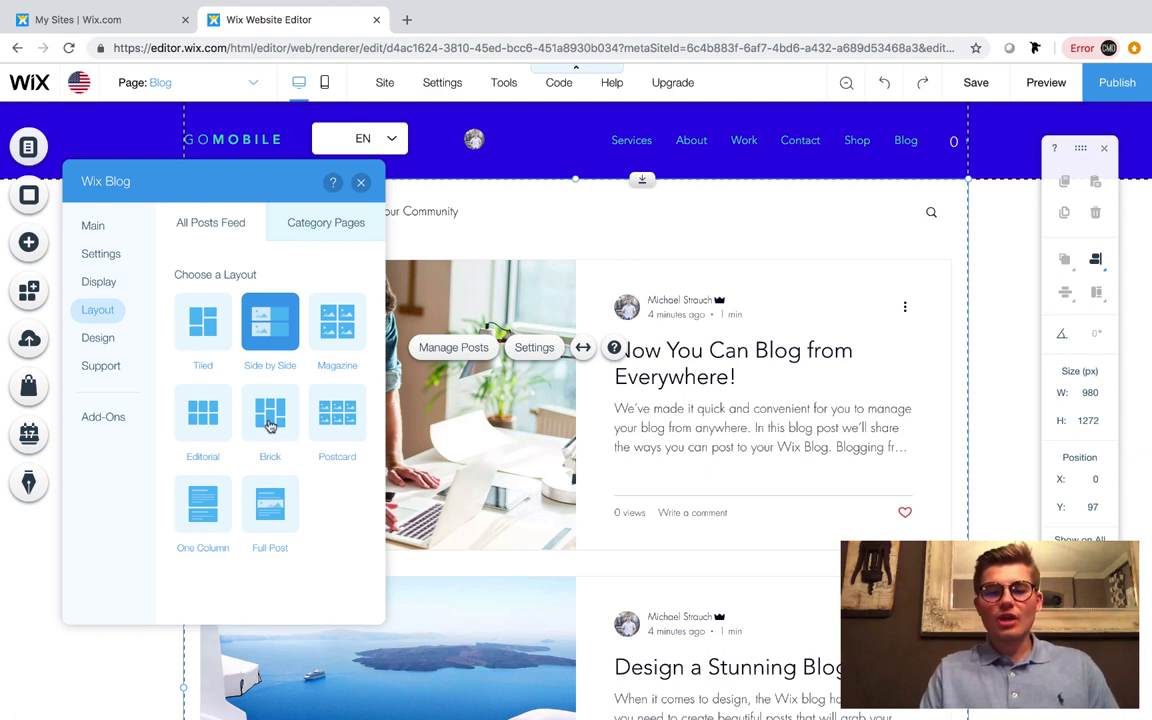
left_click(270, 425)
scroll(575, 400, "down", 2)
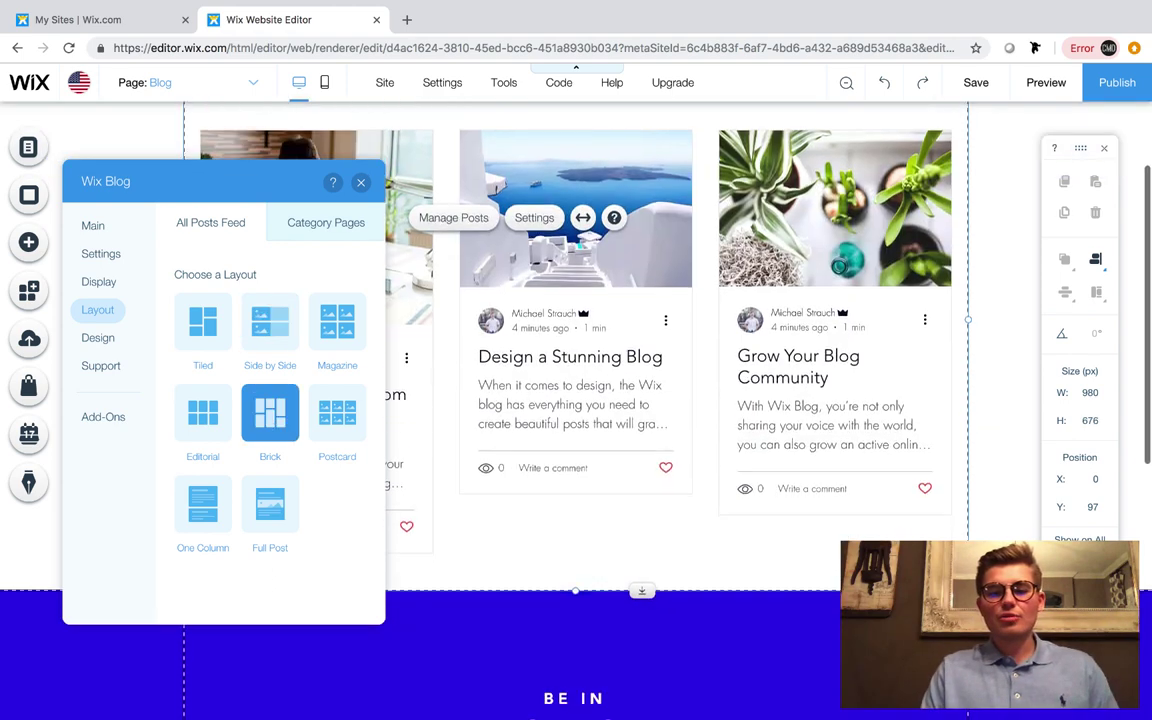
scroll(575, 400, "up", 2)
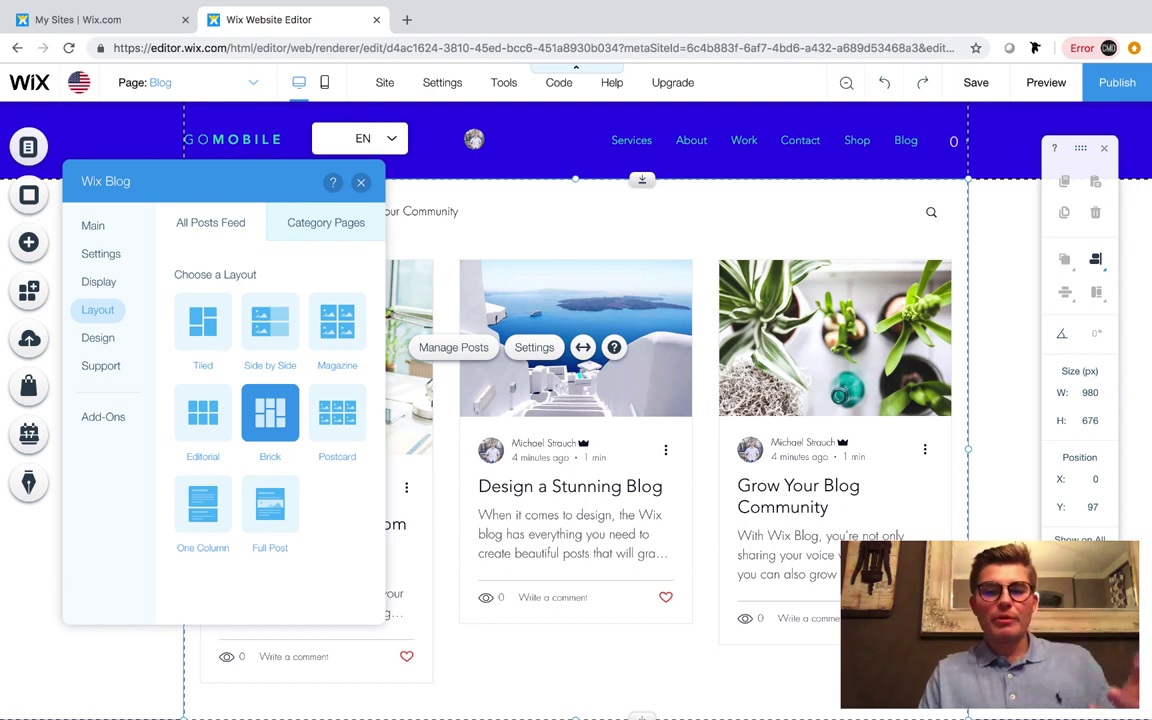
left_click(195, 318)
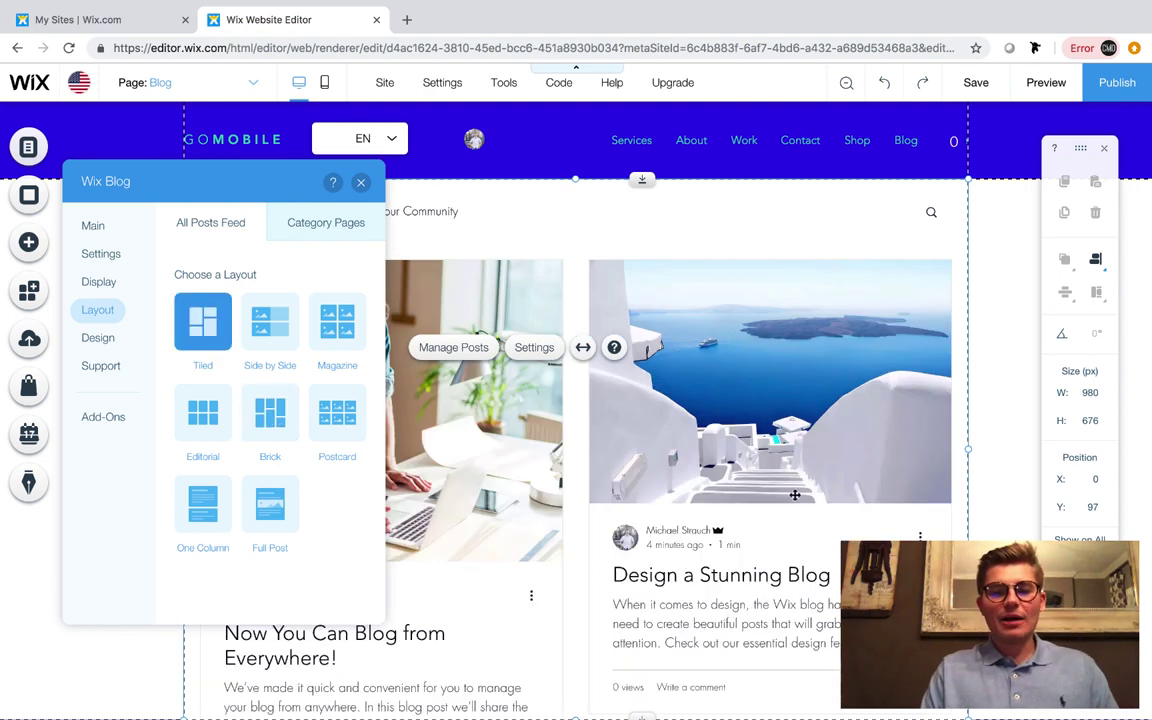
scroll(880, 500, "down", 5)
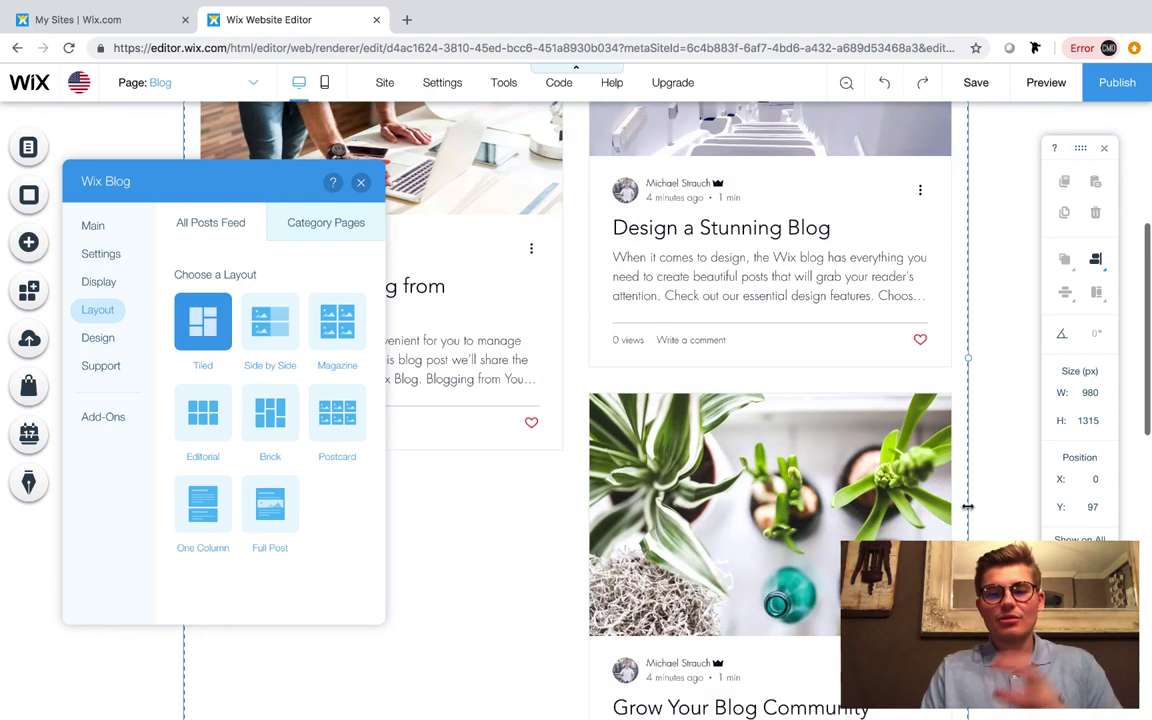
left_click(335, 330)
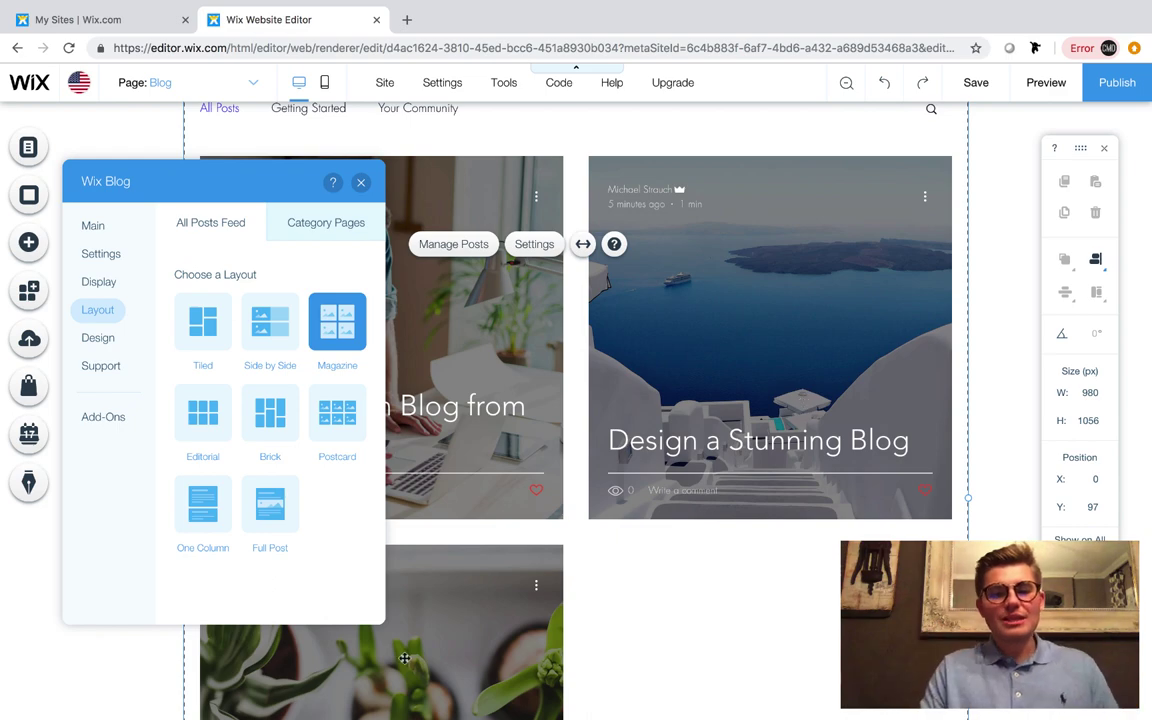
left_click(267, 520)
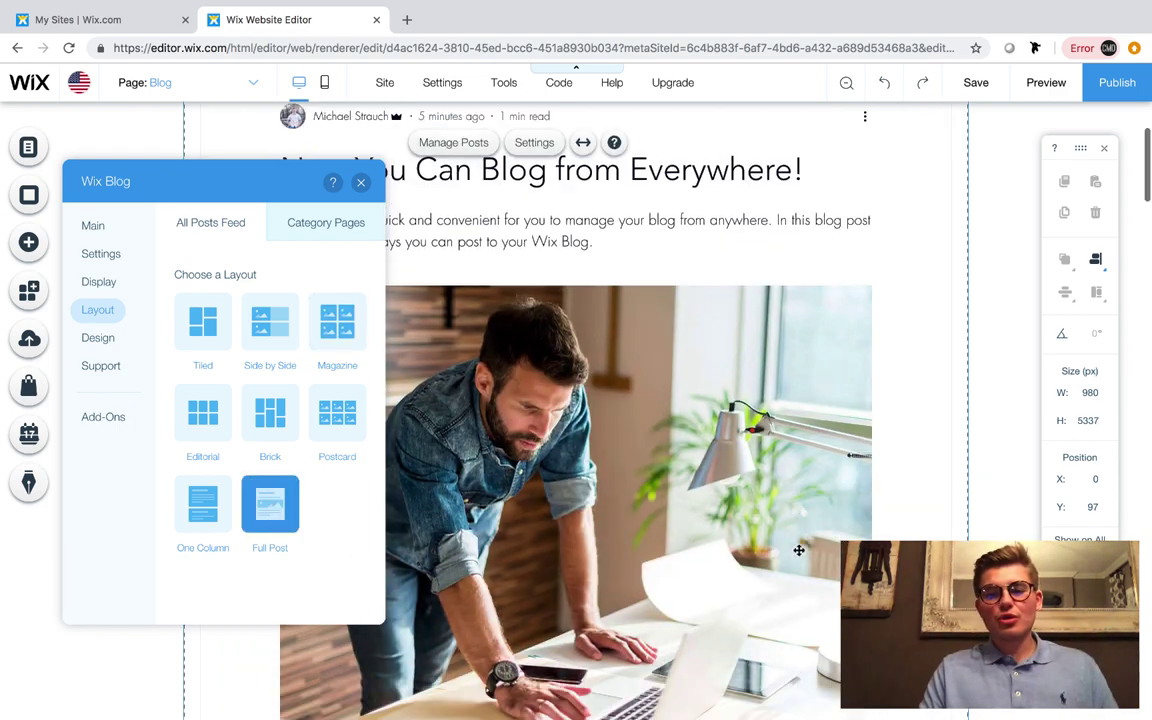
scroll(799, 550, "down", 5)
scroll(799, 550, "down", 3)
scroll(799, 550, "up", 2)
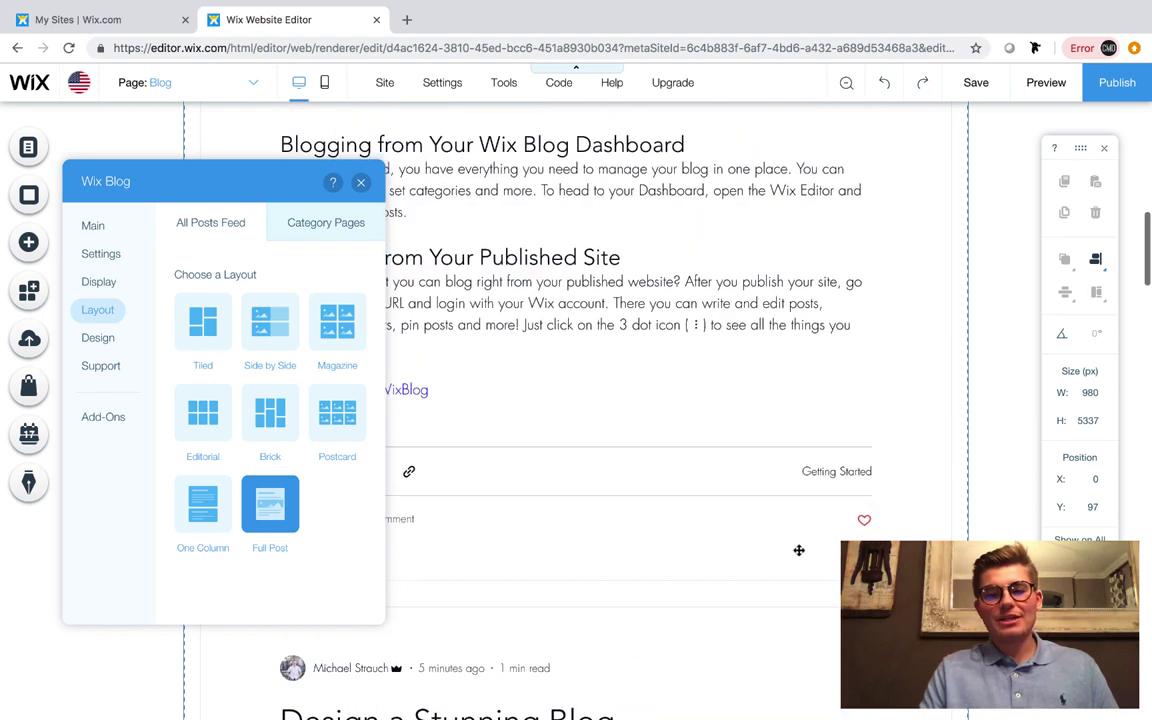
scroll(799, 550, "up", 2)
scroll(799, 550, "up", 5)
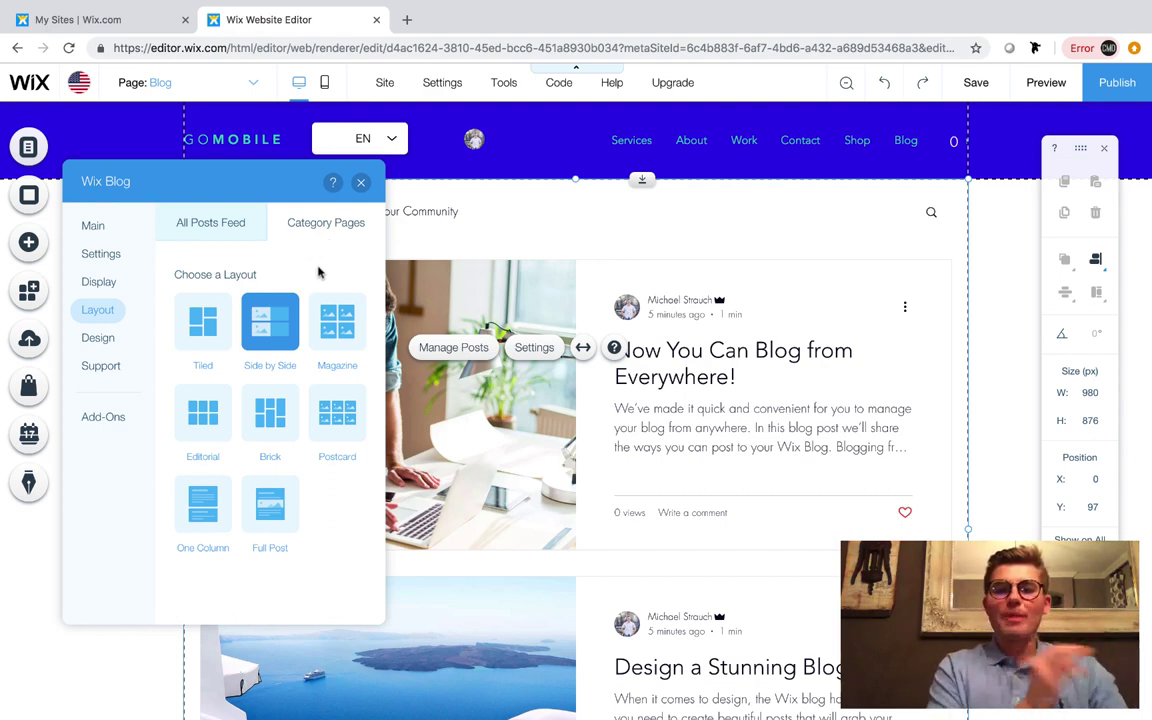
Step: Browse the Design tab's Navigation Menu, Posts, and Button and Background settings
left_click(97, 344)
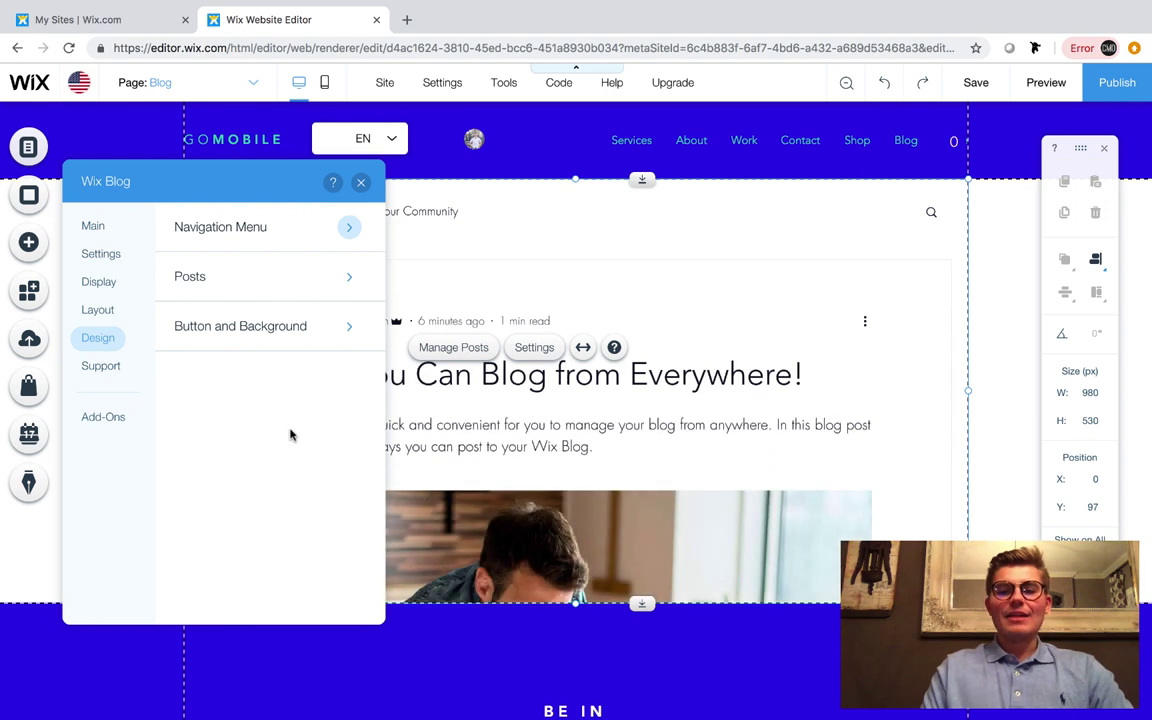
left_click(270, 226)
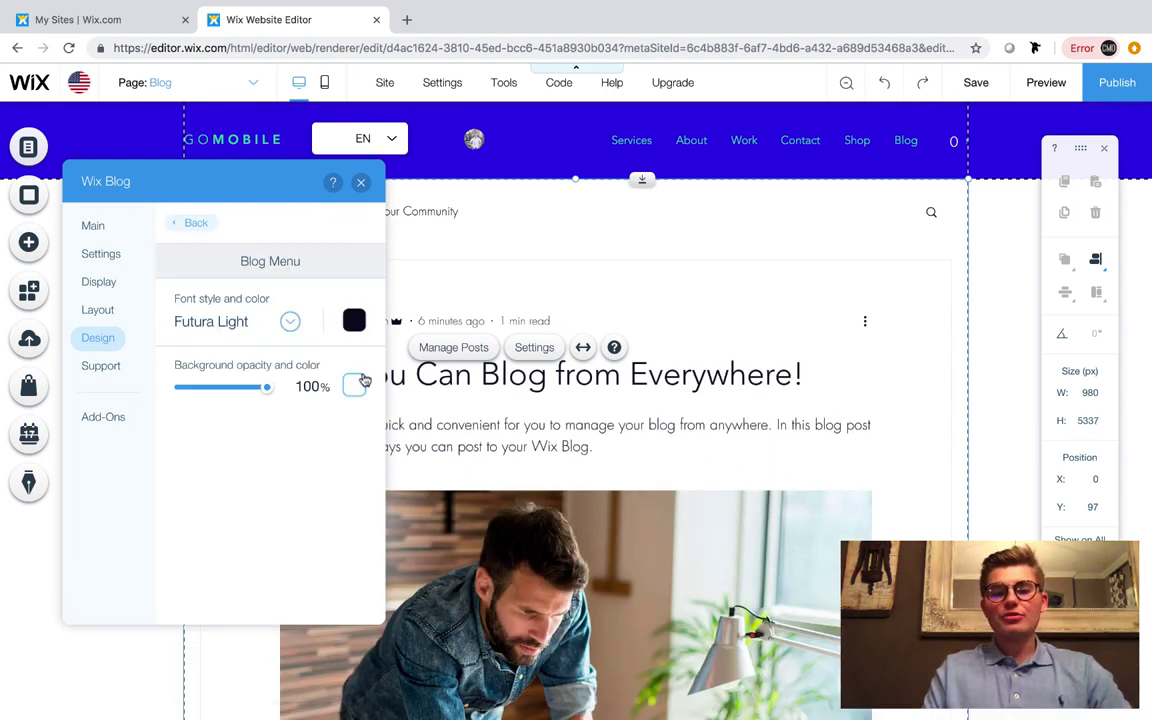
left_click(195, 225)
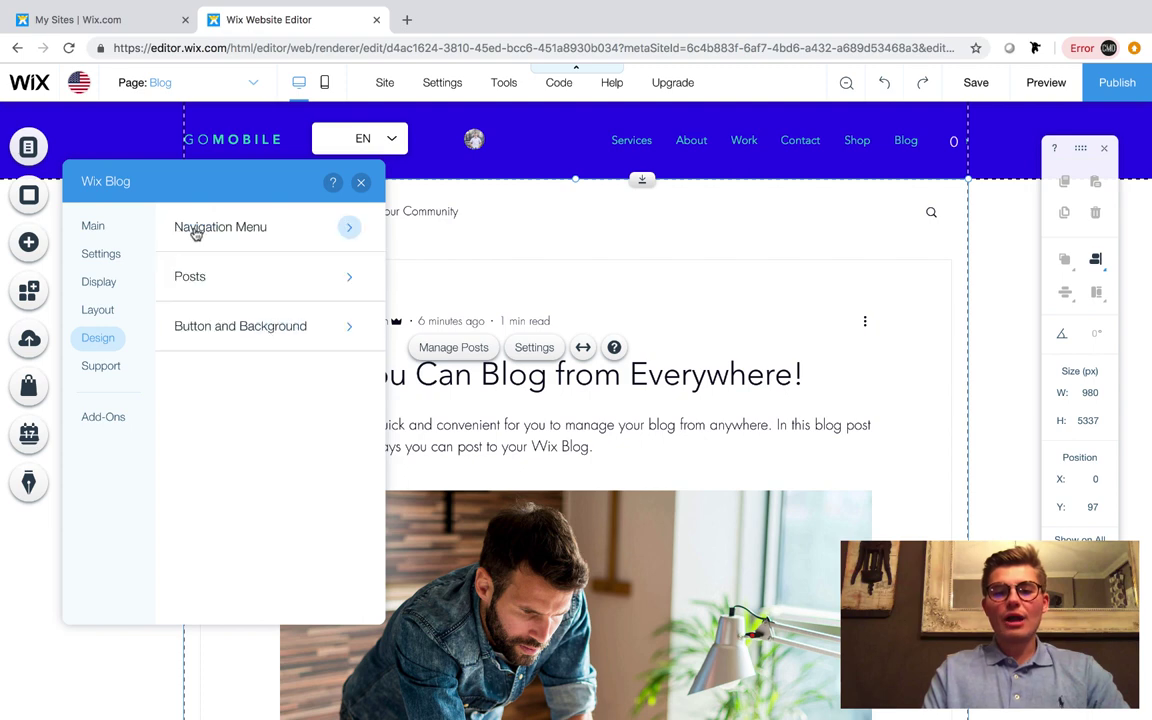
left_click(280, 282)
scroll(227, 480, "down", 2)
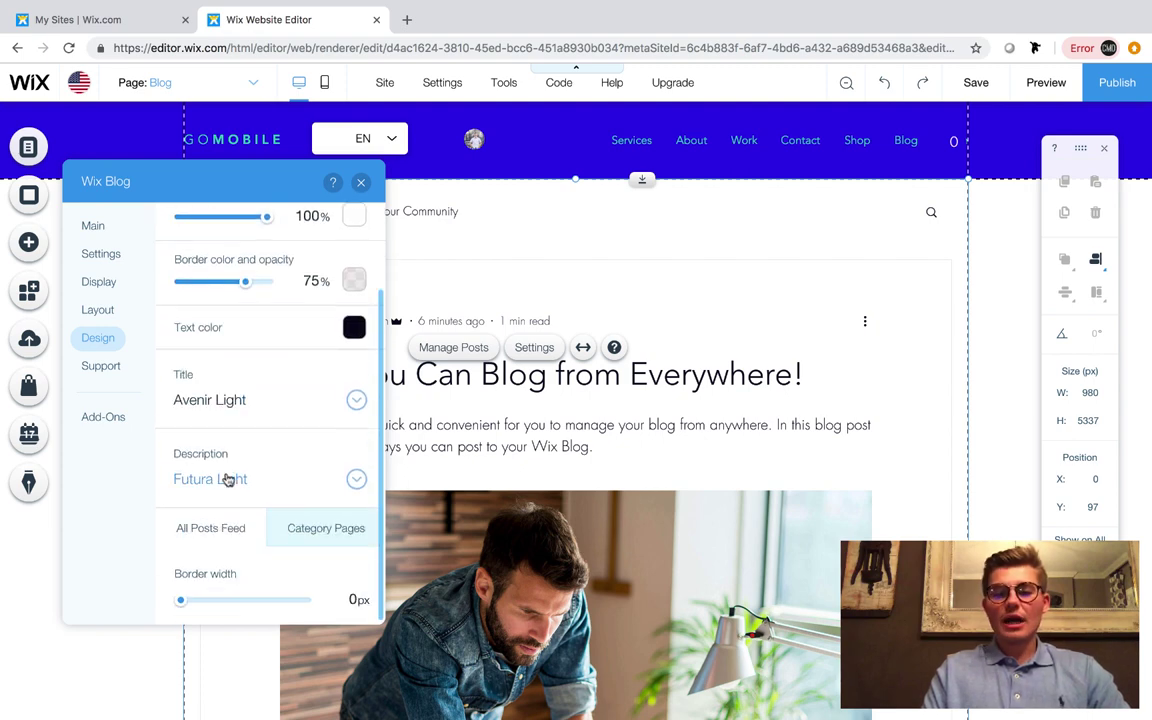
scroll(227, 480, "up", 2)
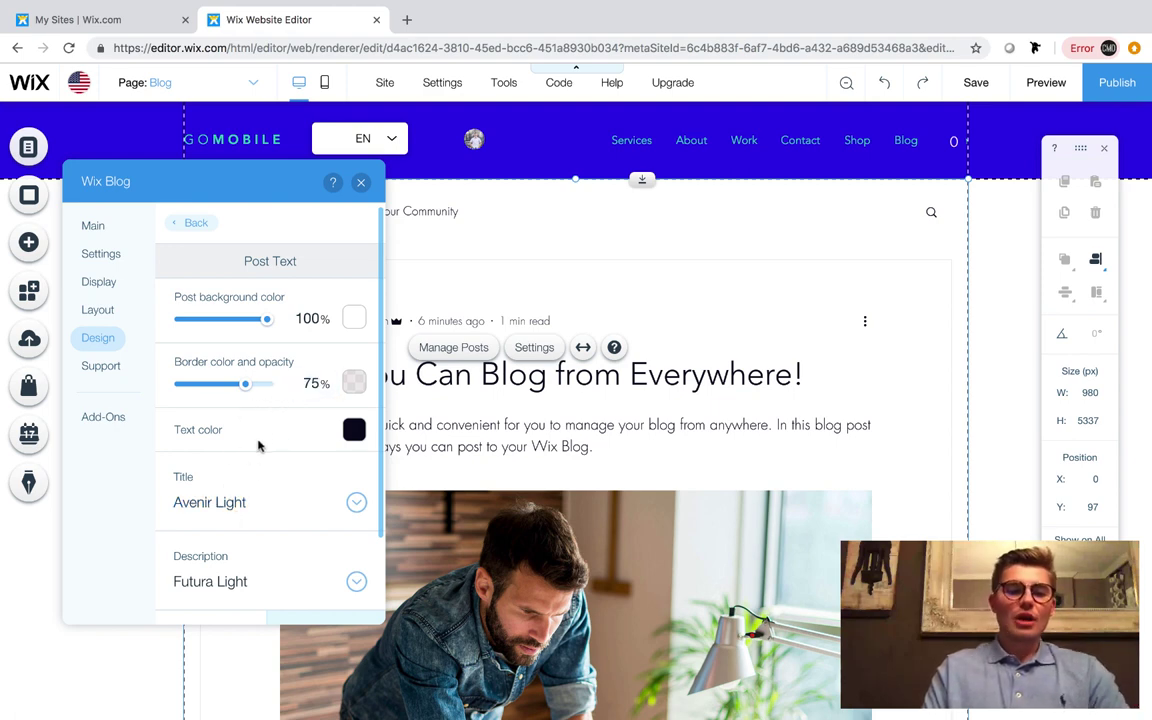
scroll(265, 455, "down", 2)
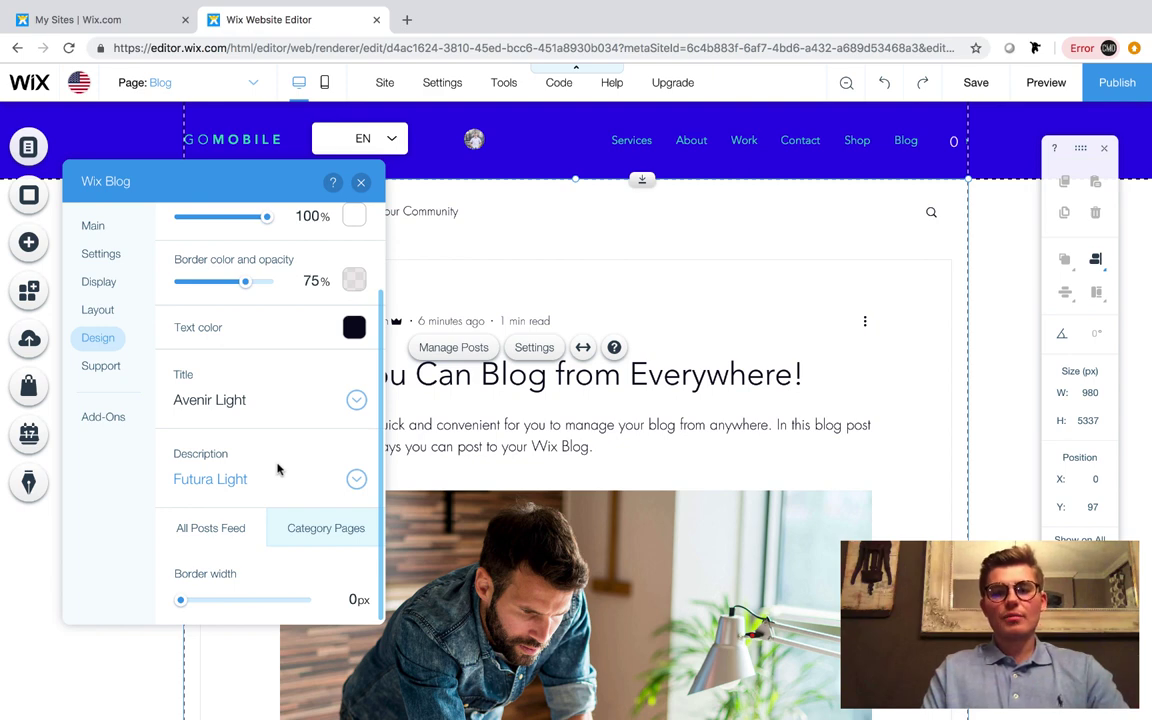
scroll(278, 469, "up", 2)
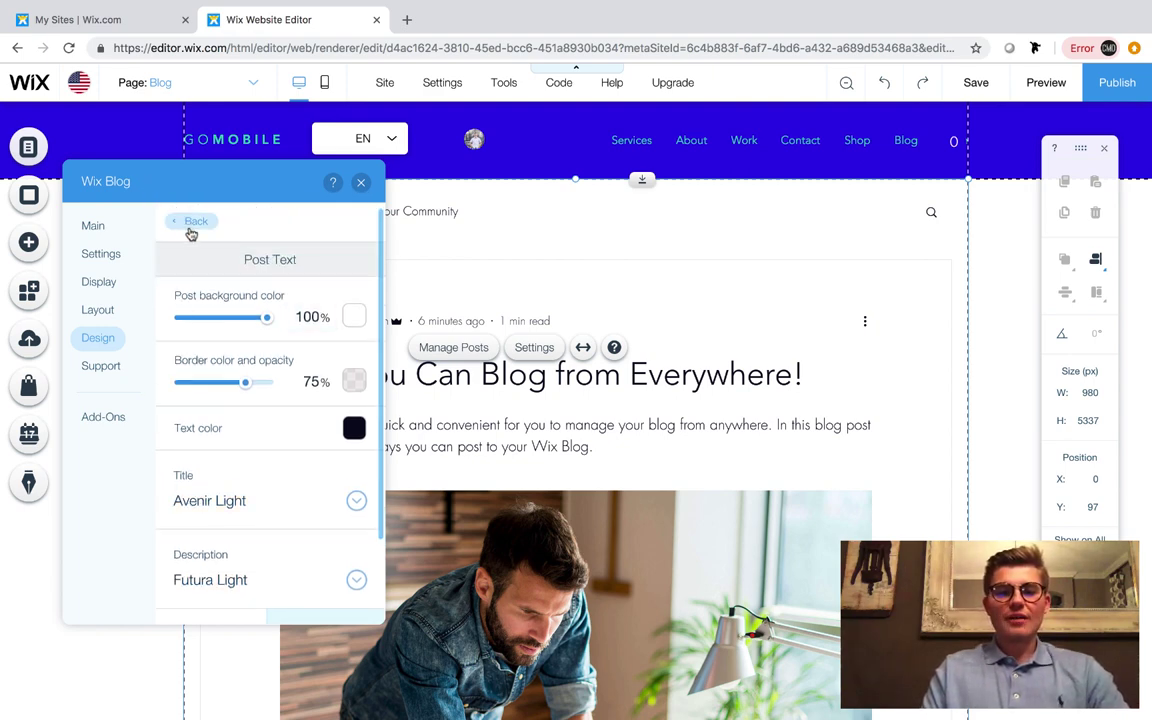
left_click(189, 223)
left_click(315, 330)
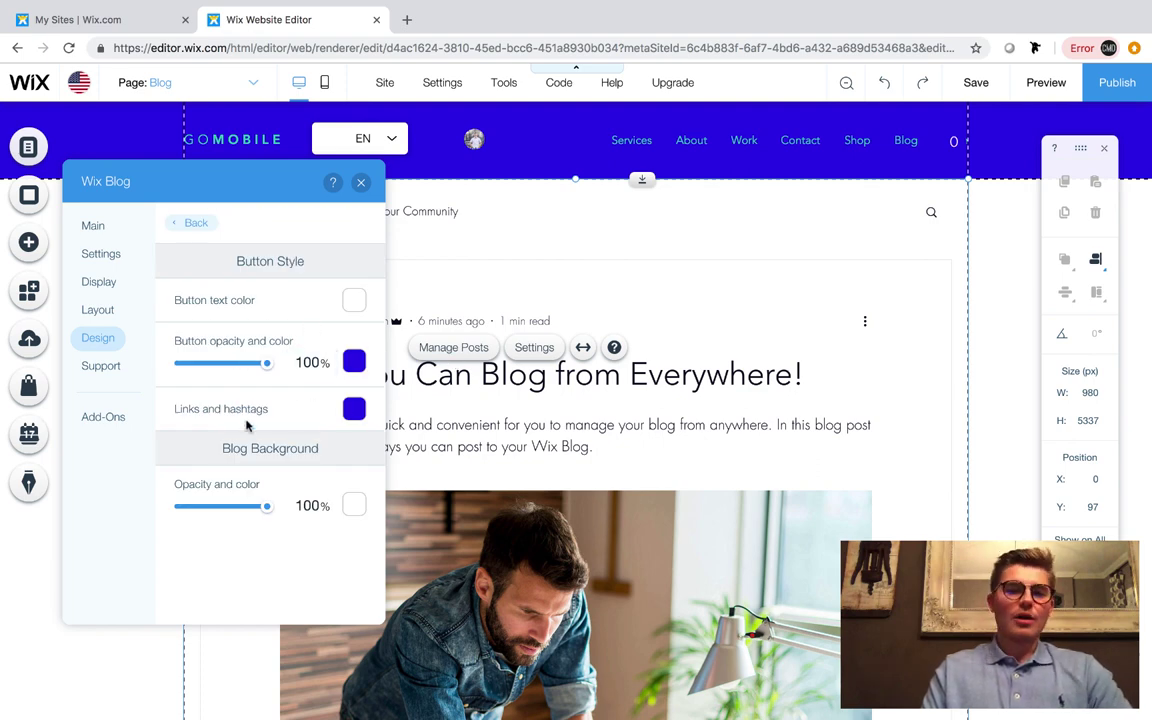
left_click(196, 224)
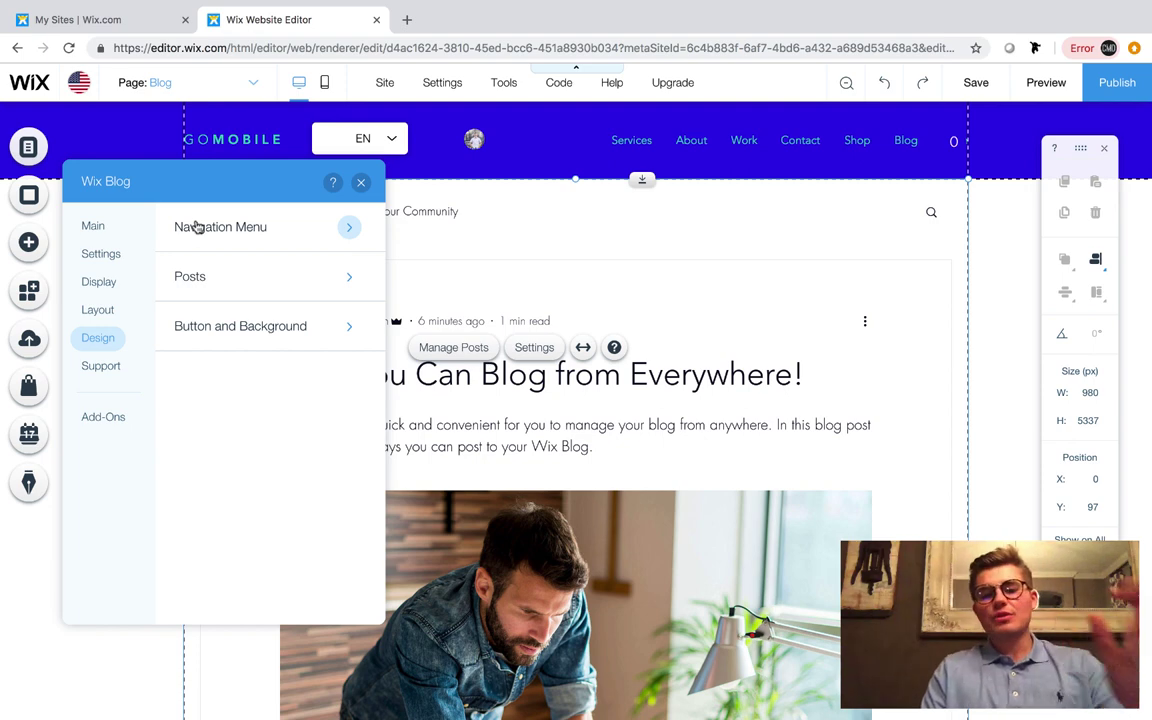
Step: From the blog Add-Ons, add a Custom Feed of posts to the Home page
left_click(102, 368)
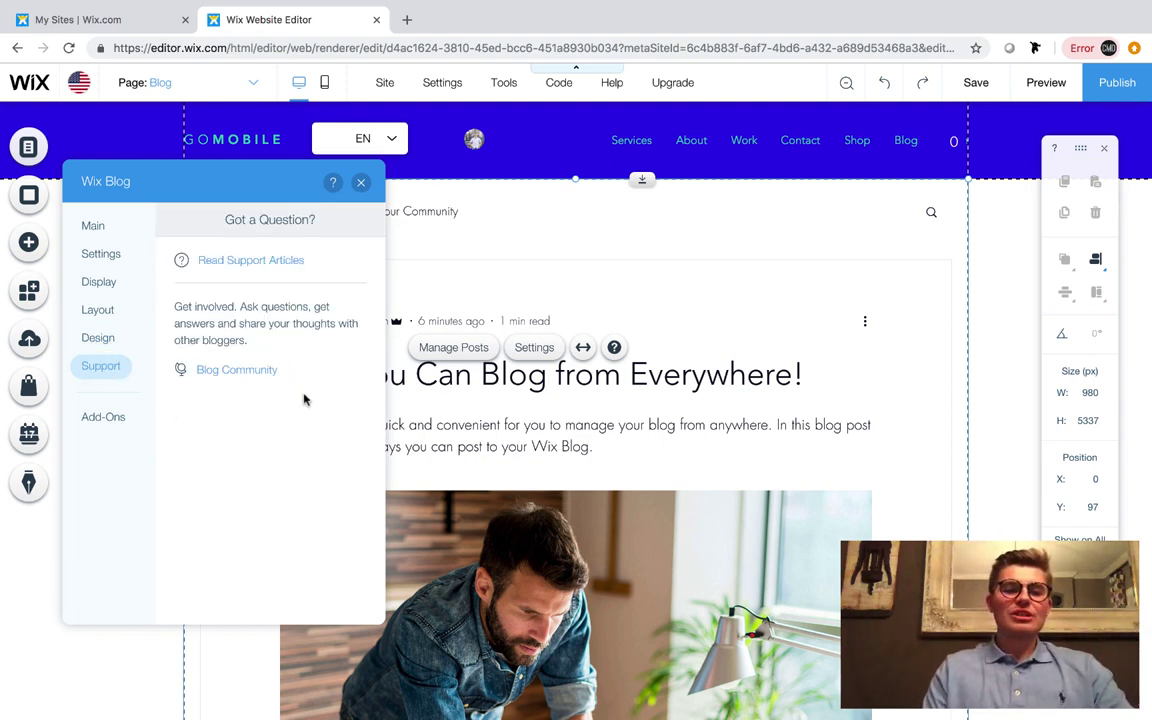
left_click(105, 417)
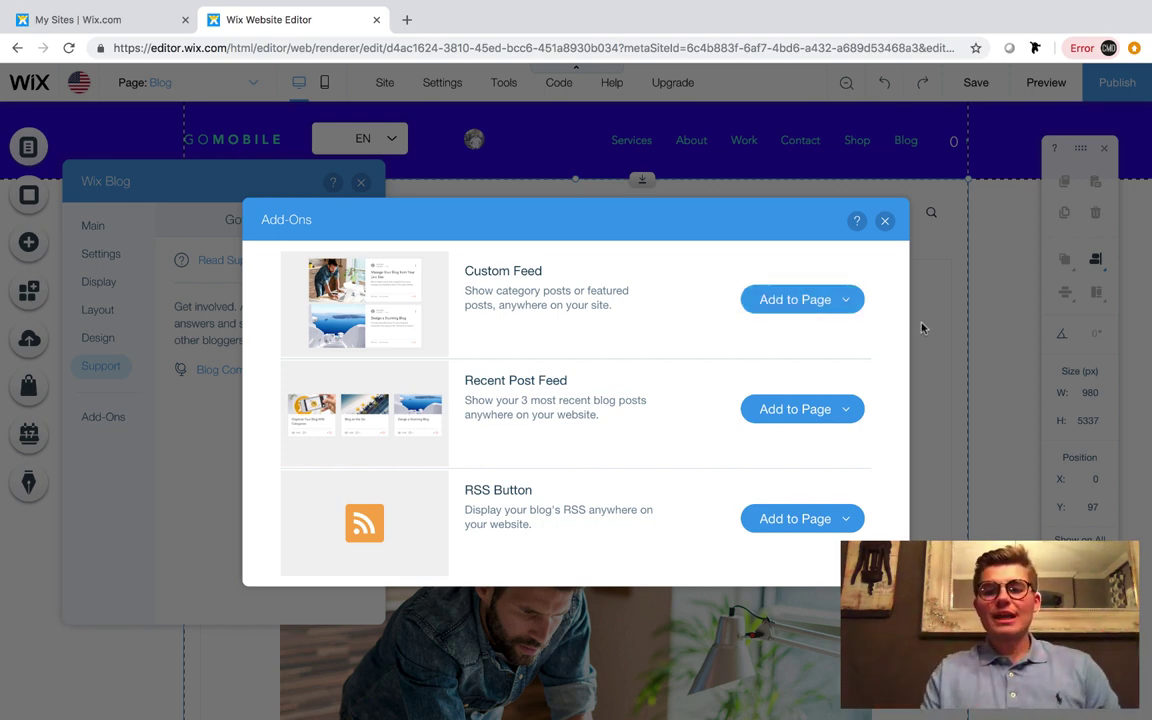
left_click(825, 310)
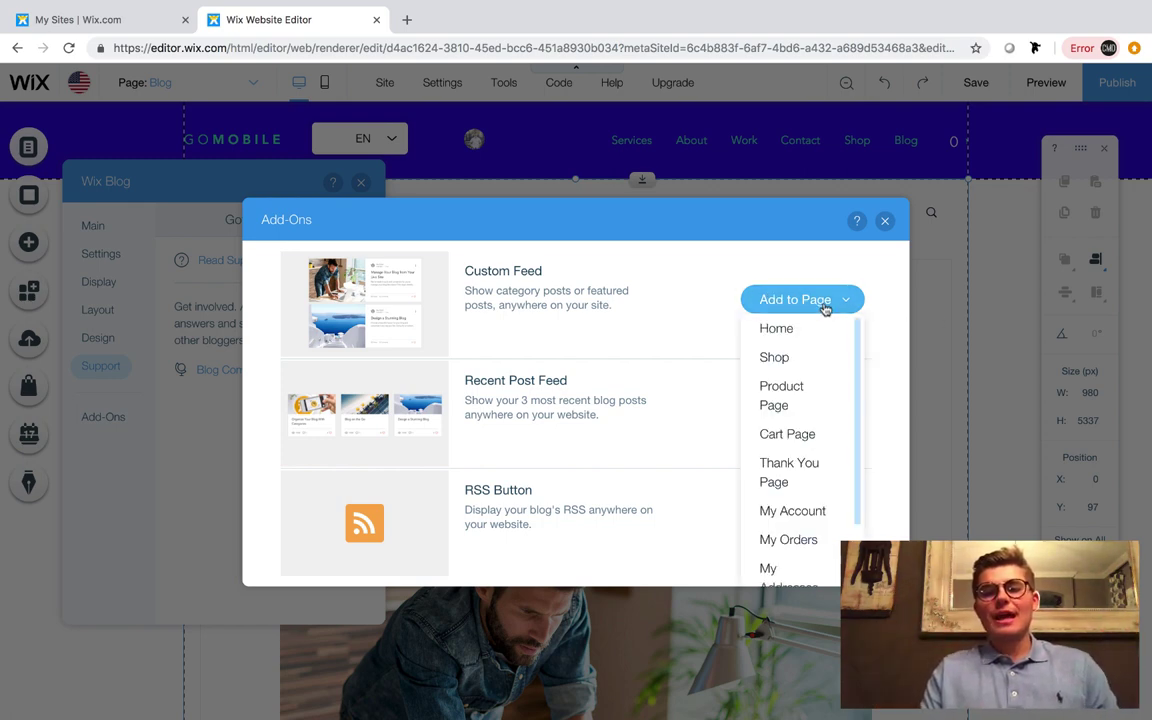
left_click(790, 333)
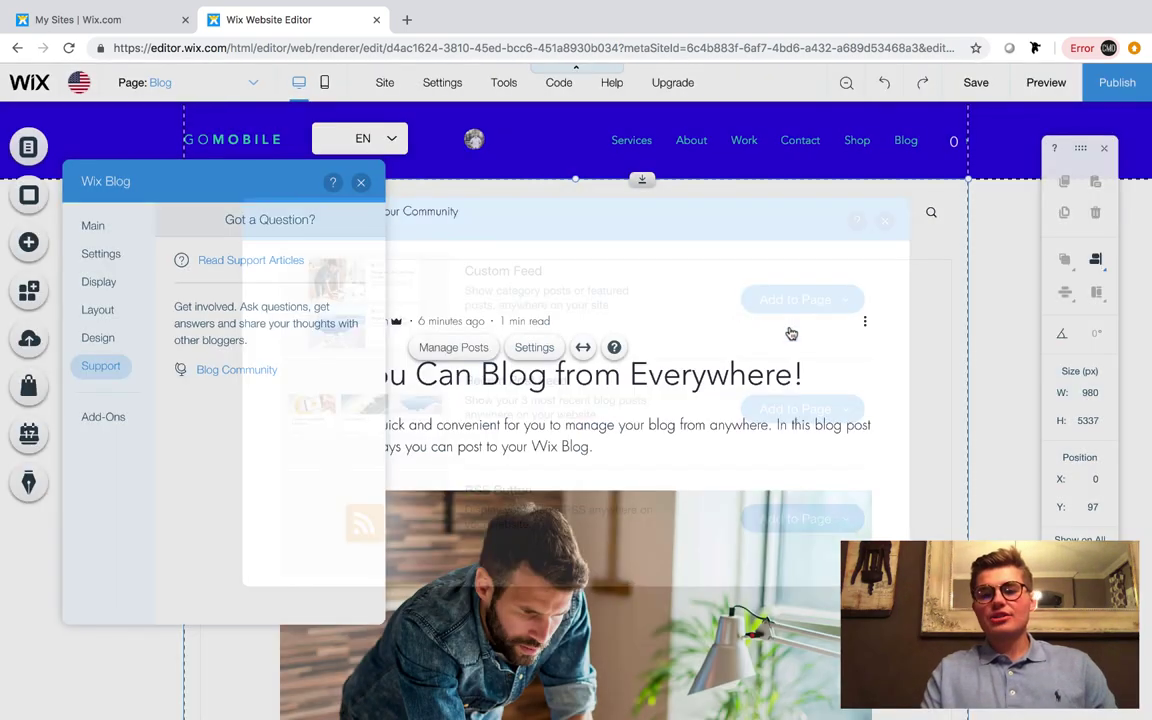
left_click(361, 185)
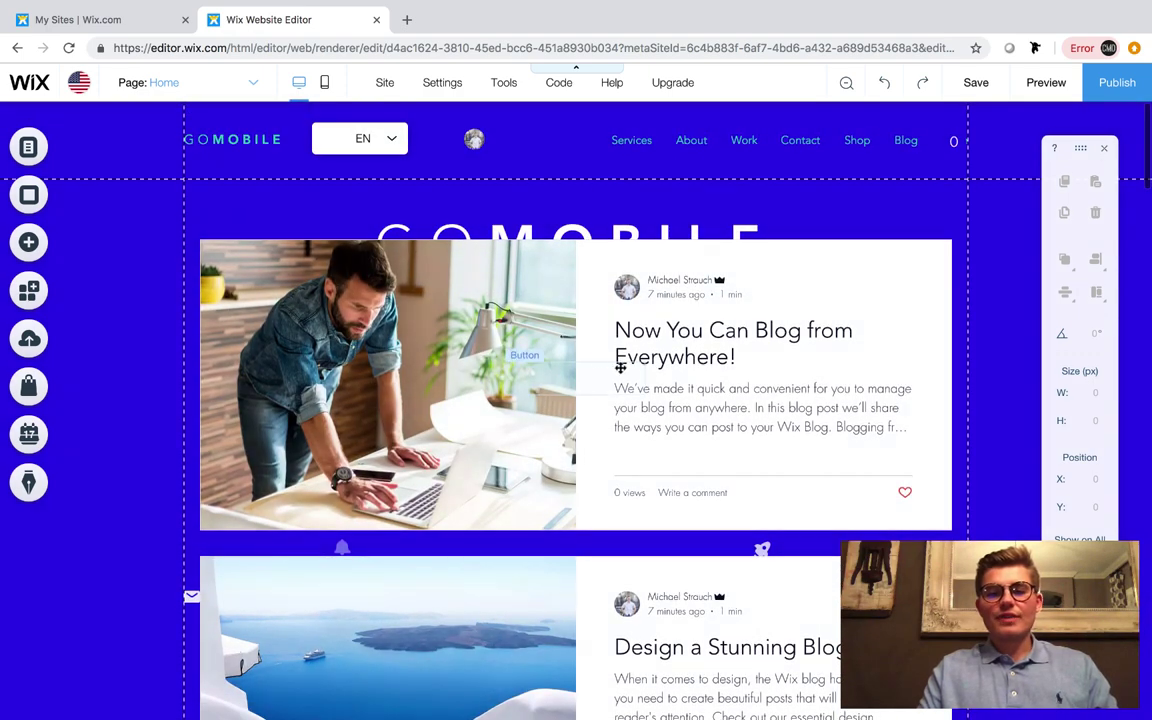
left_click(584, 347)
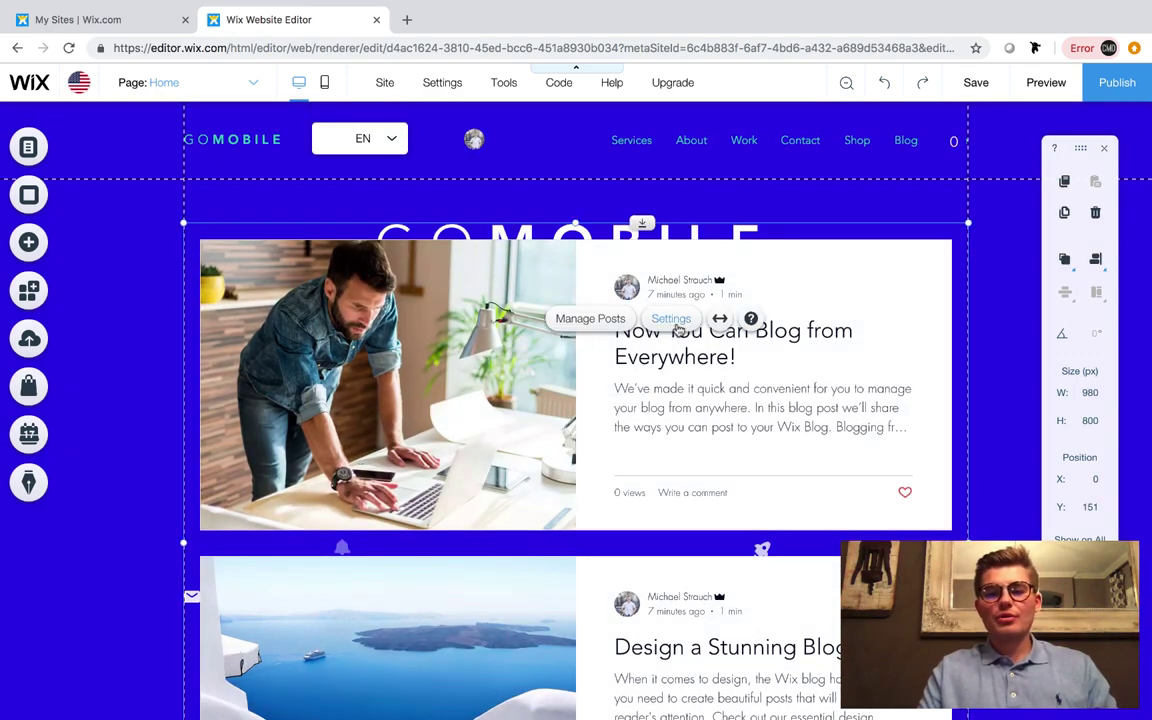
left_click(673, 320)
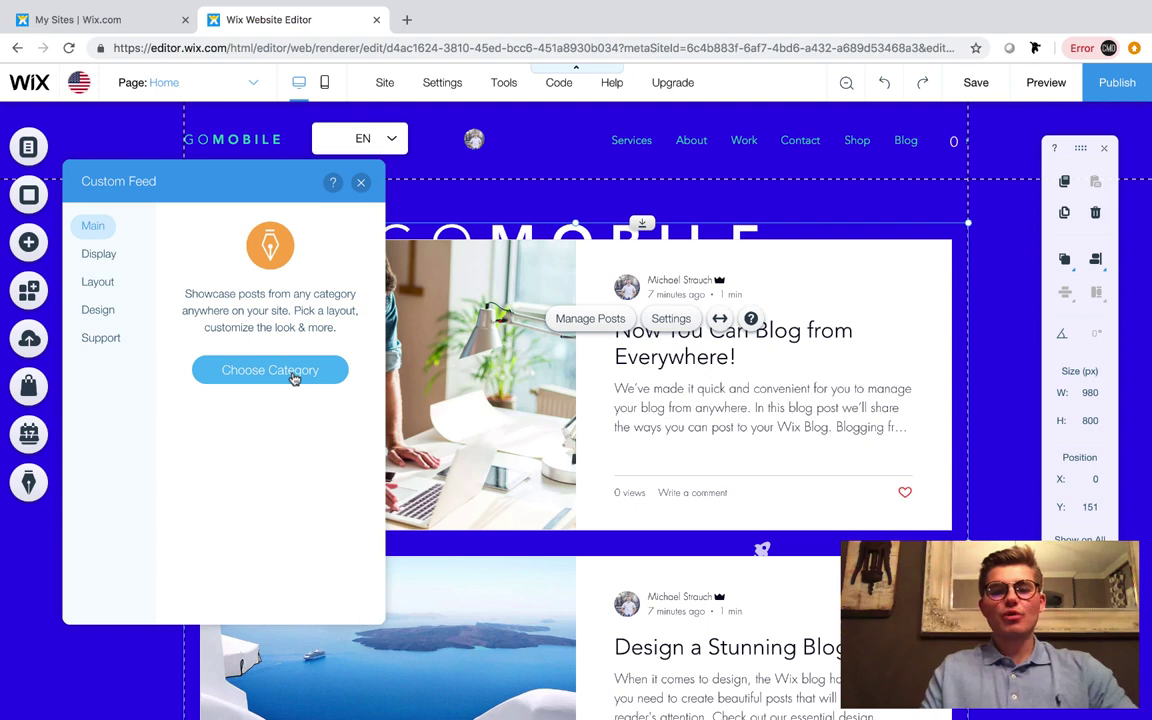
left_click(100, 256)
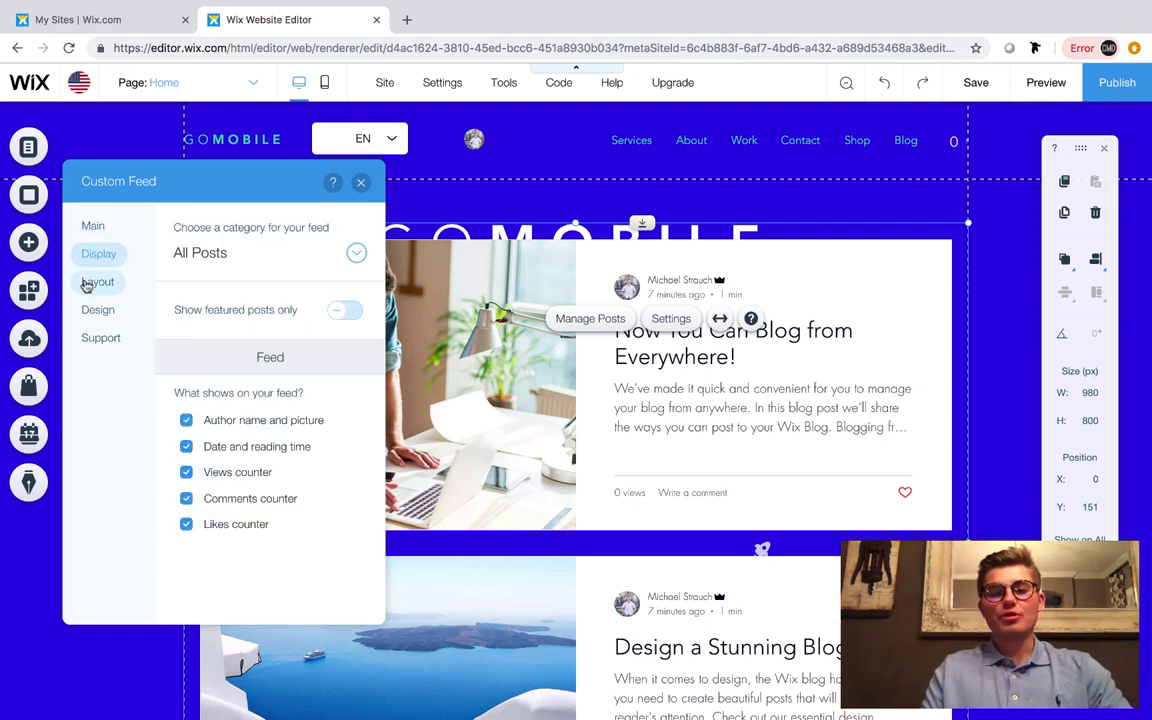
left_click(97, 282)
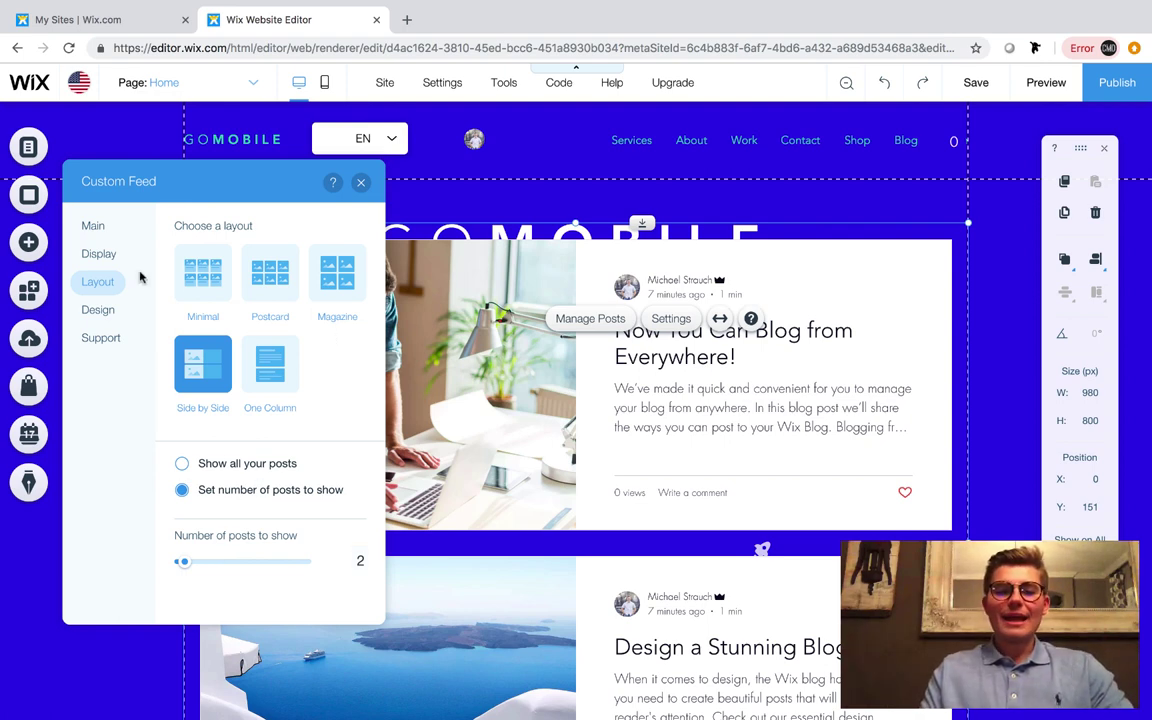
left_click(100, 229)
left_click(98, 253)
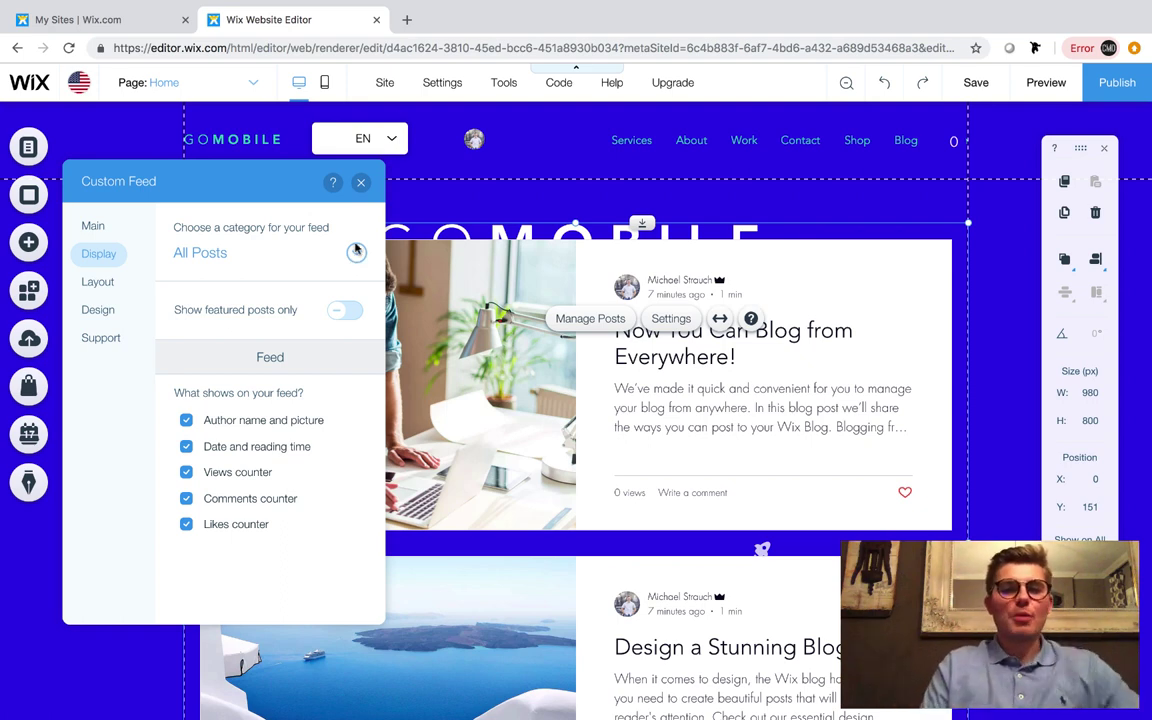
left_click(362, 188)
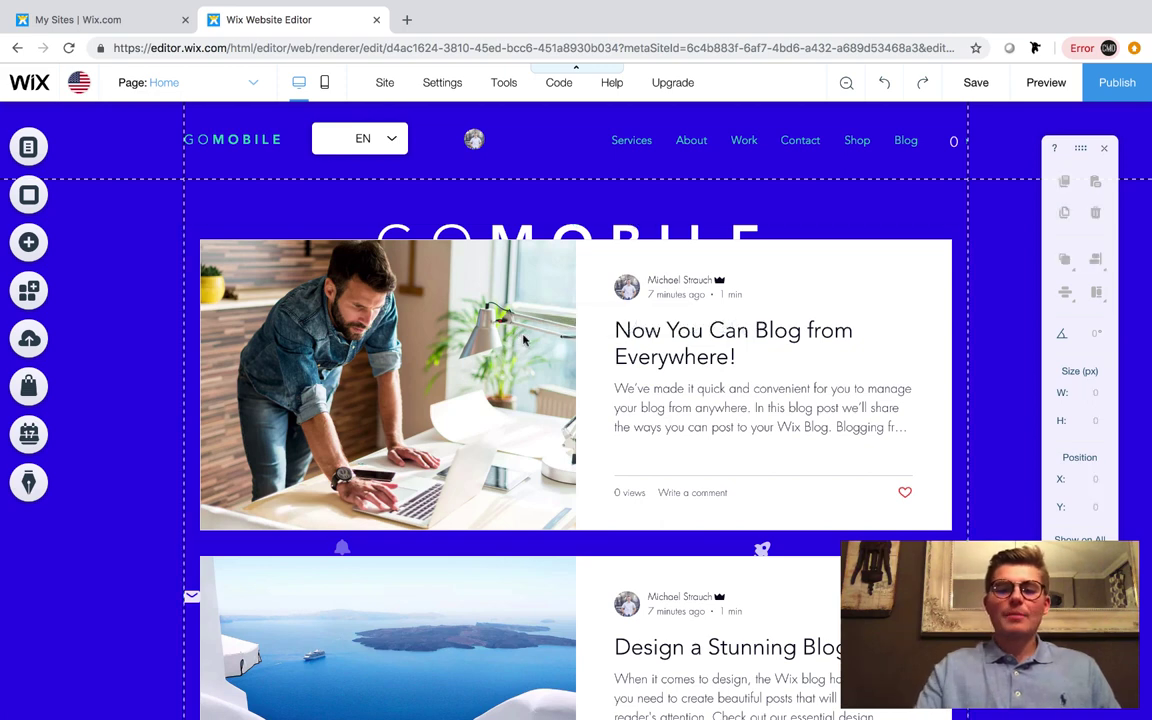
key("Delete")
Step: Switch to the Blog page, select the blog element and open Manage Posts
left_click(226, 94)
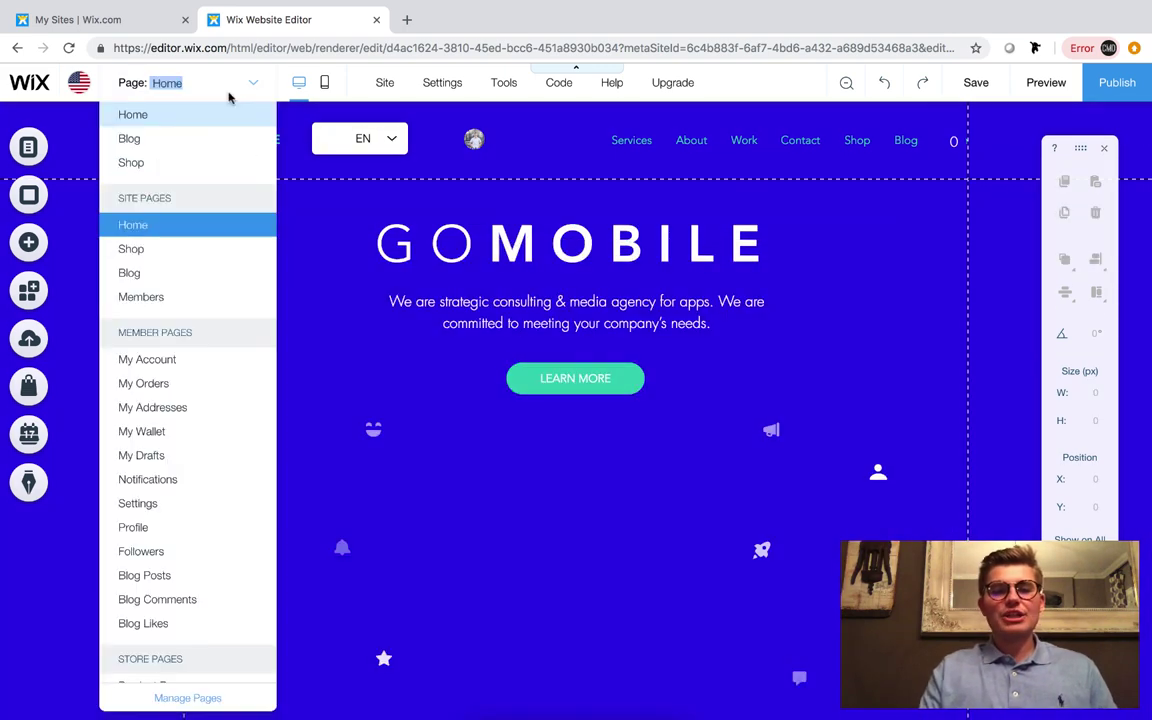
left_click(171, 150)
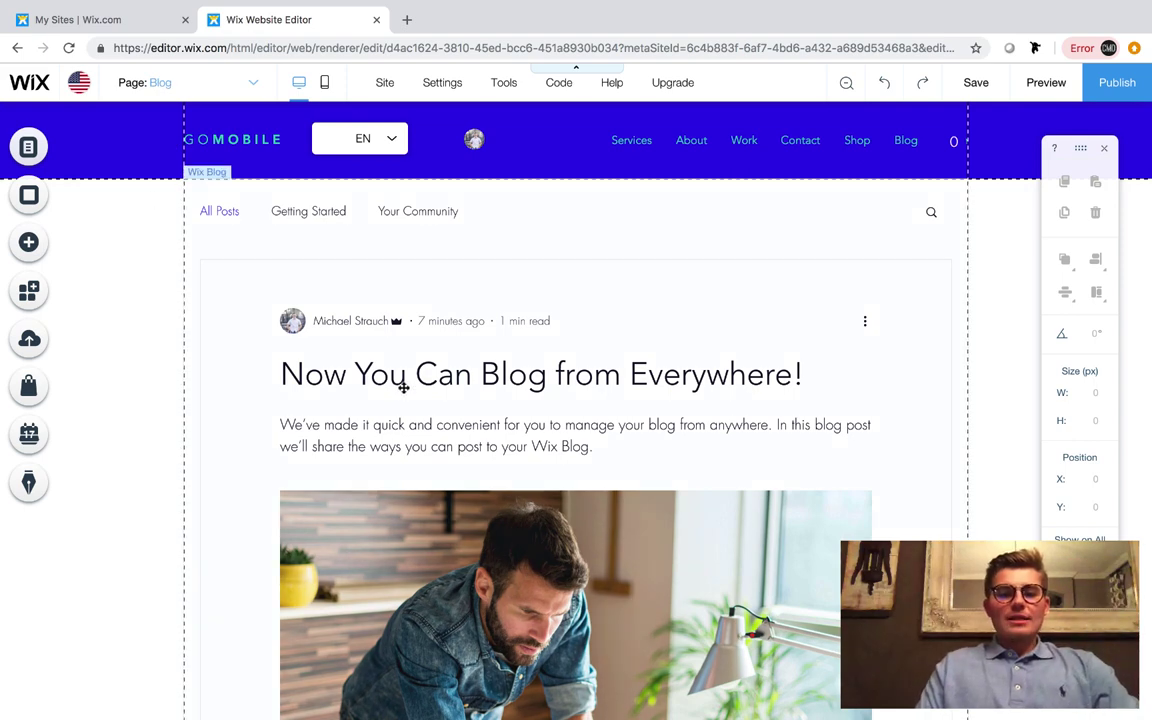
left_click(403, 388)
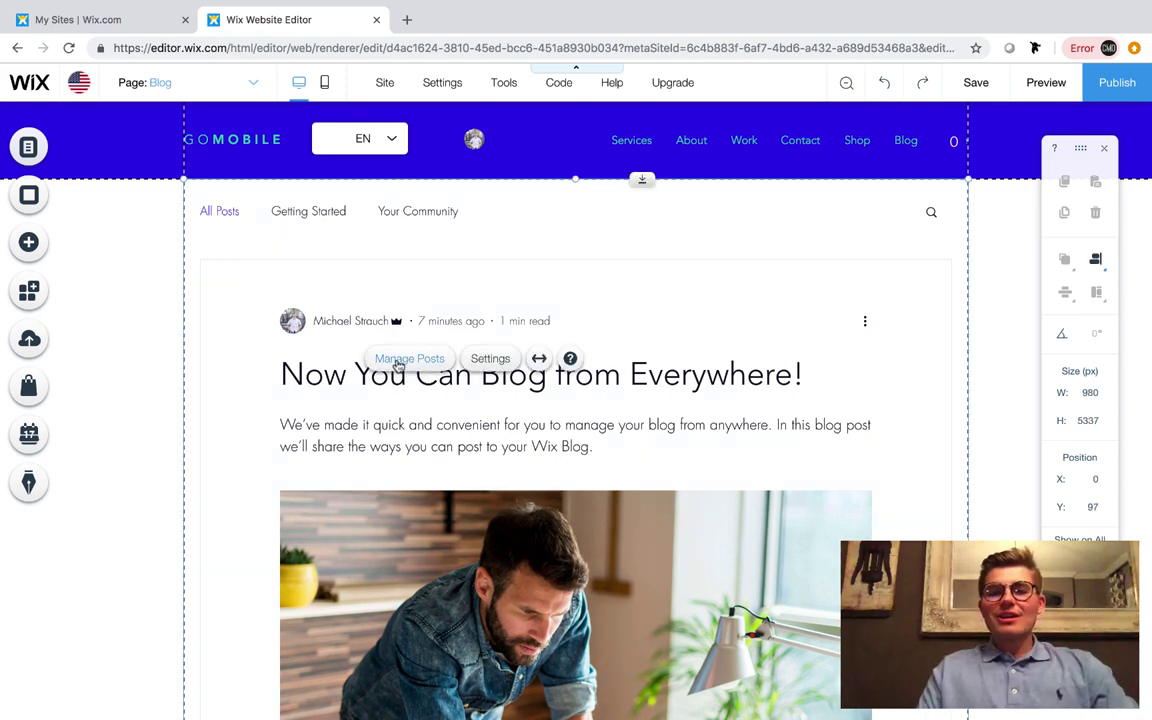
left_click(398, 362)
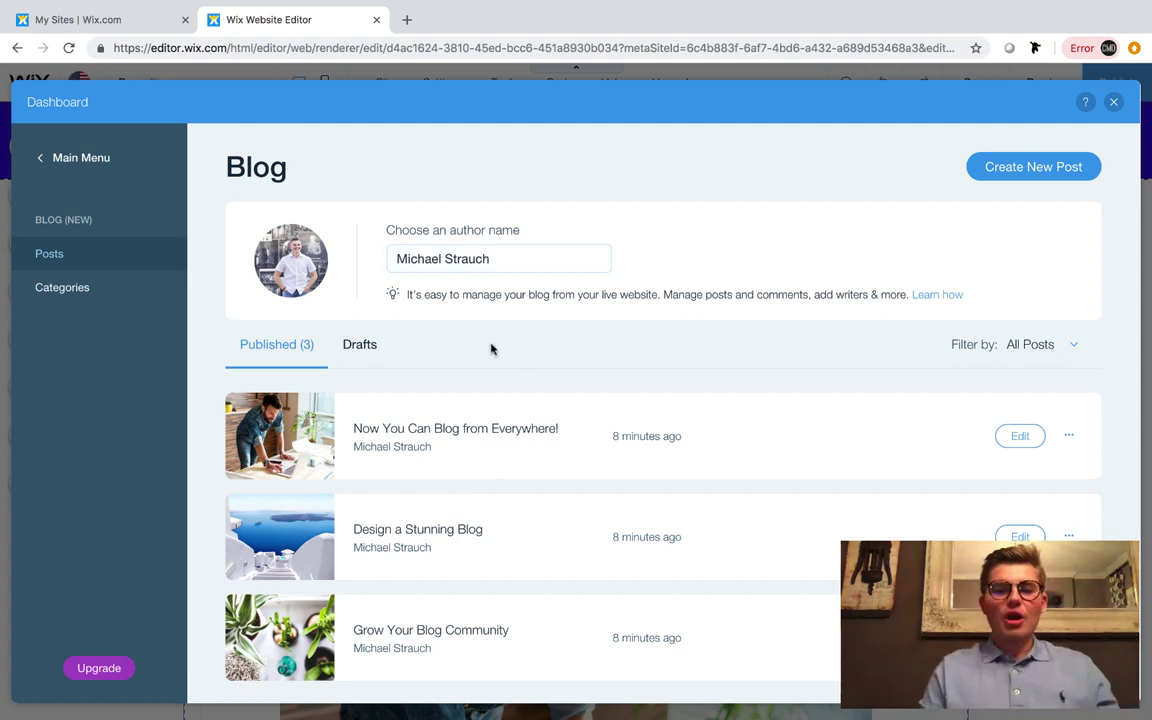
scroll(491, 348, "down", 1)
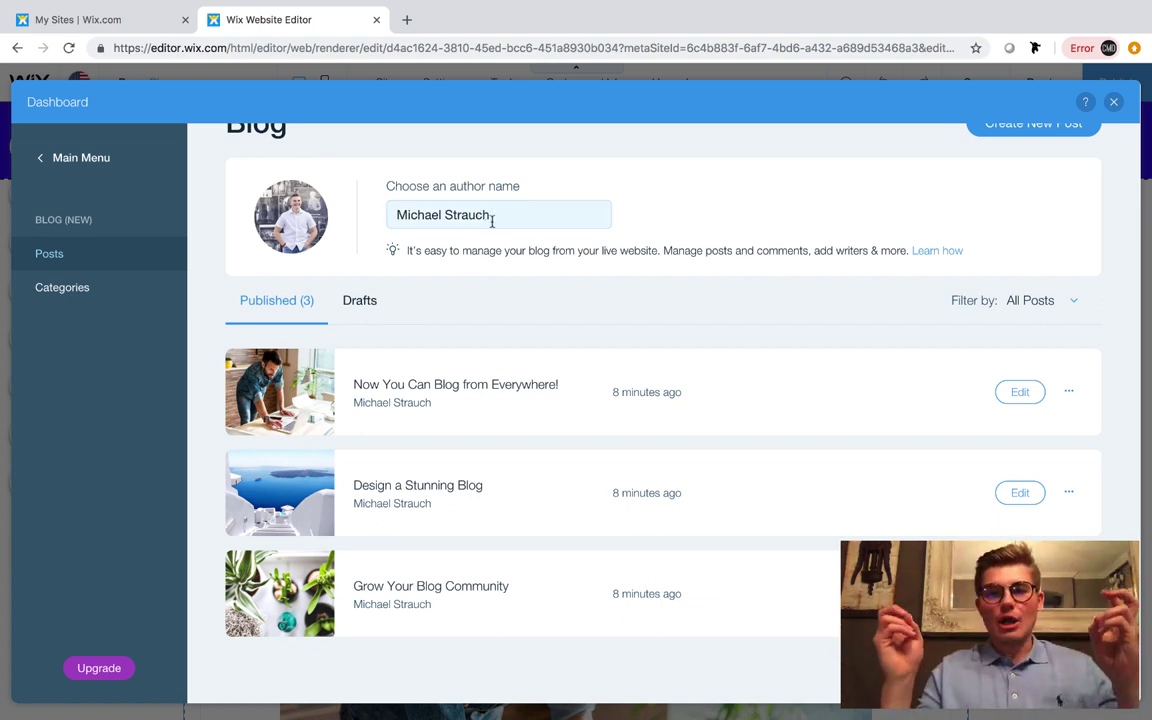
mouse_move(291, 216)
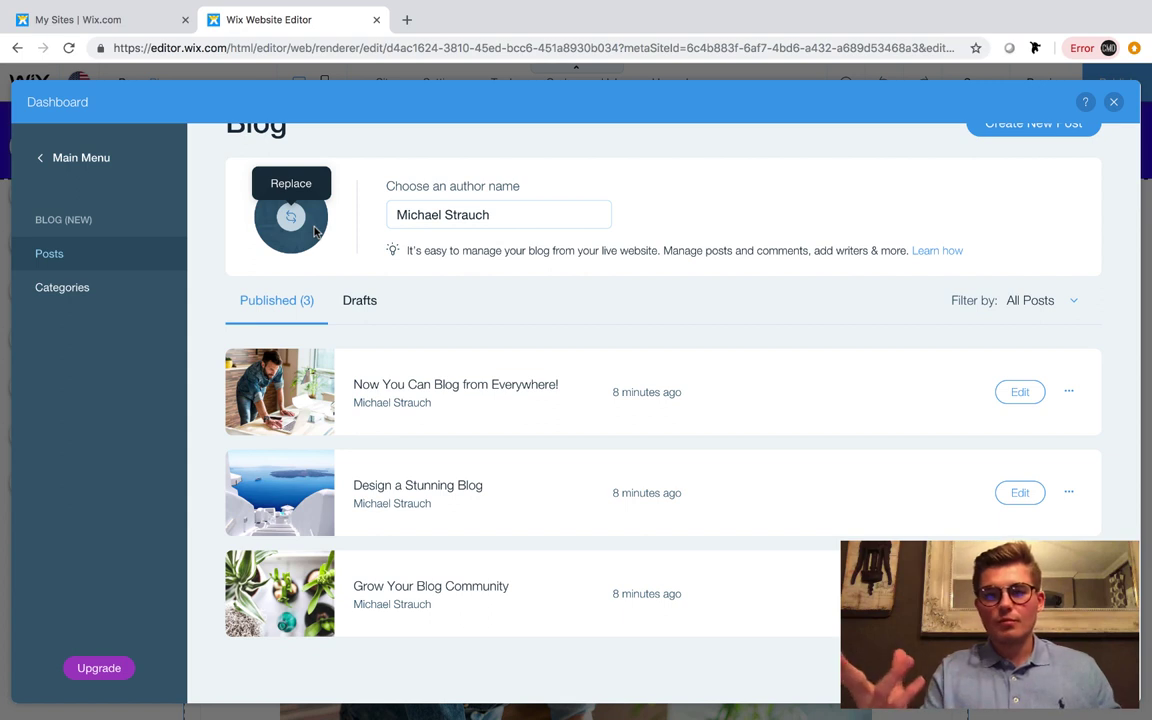
scroll(581, 327, "up", 1)
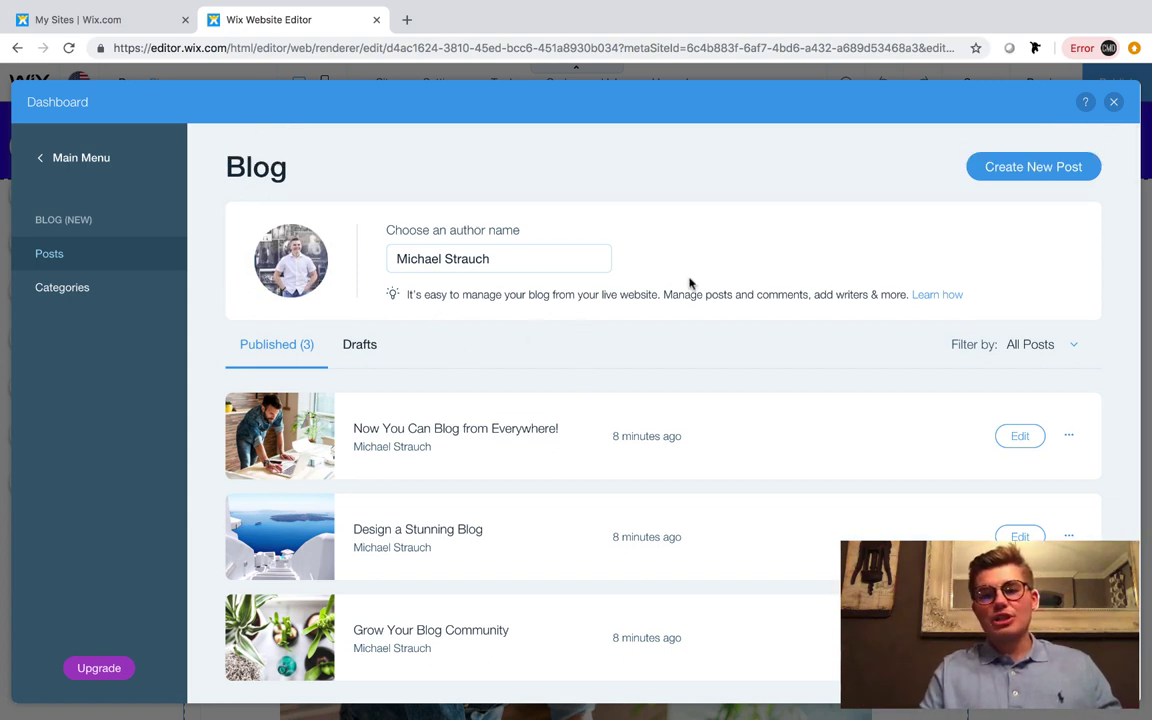
Step: Start a new blog post titled 'How Are You?'
left_click(1027, 175)
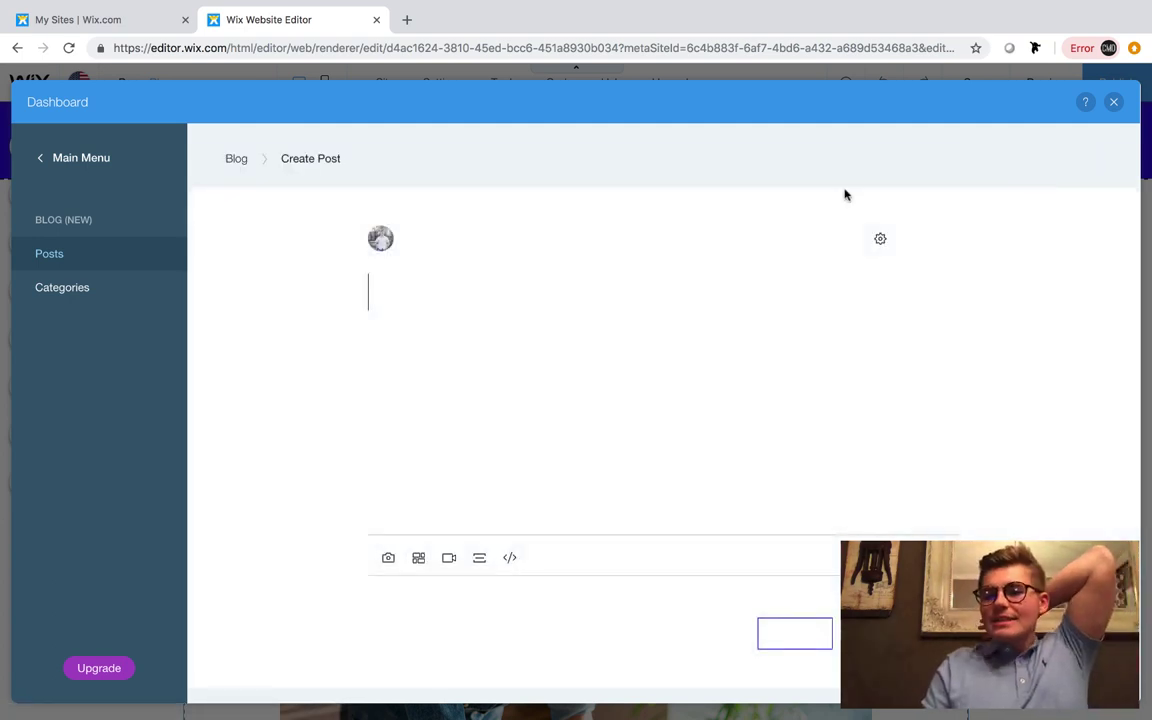
left_click(463, 275)
type("H")
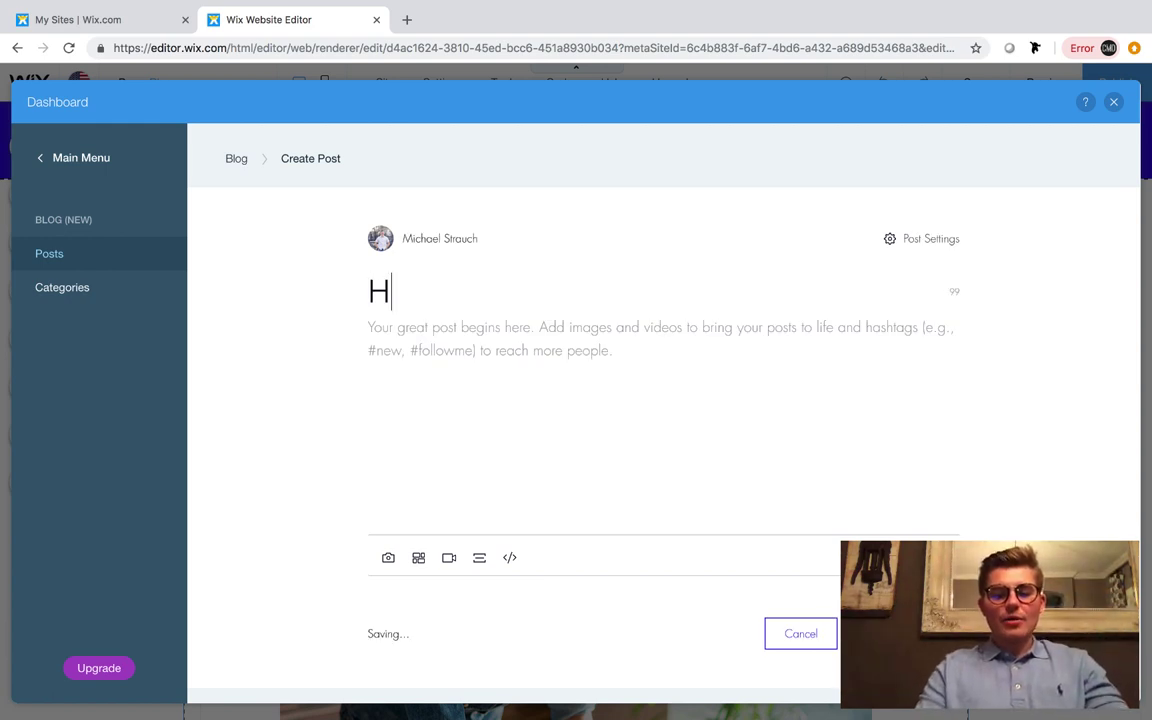
type("ow Are You?")
Step: Write the body line 'I am doing fantastic today', fixing typos, and start a new line
left_click(432, 338)
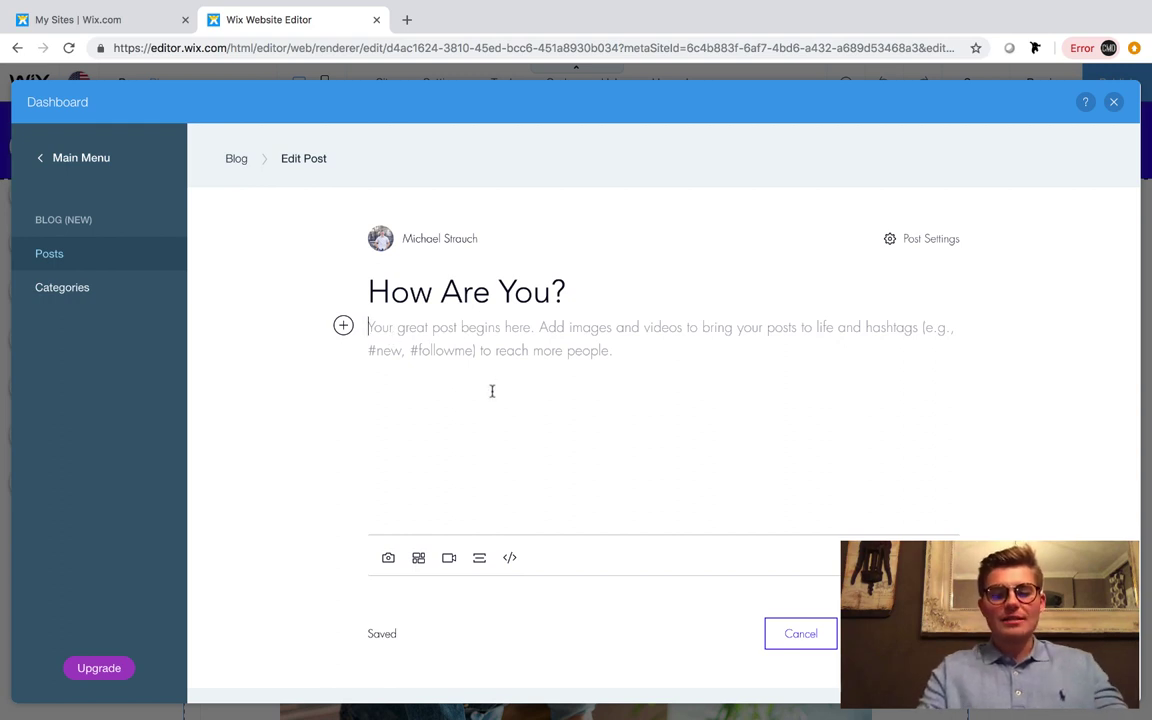
type("H")
key("BackSpace")
type("I am ")
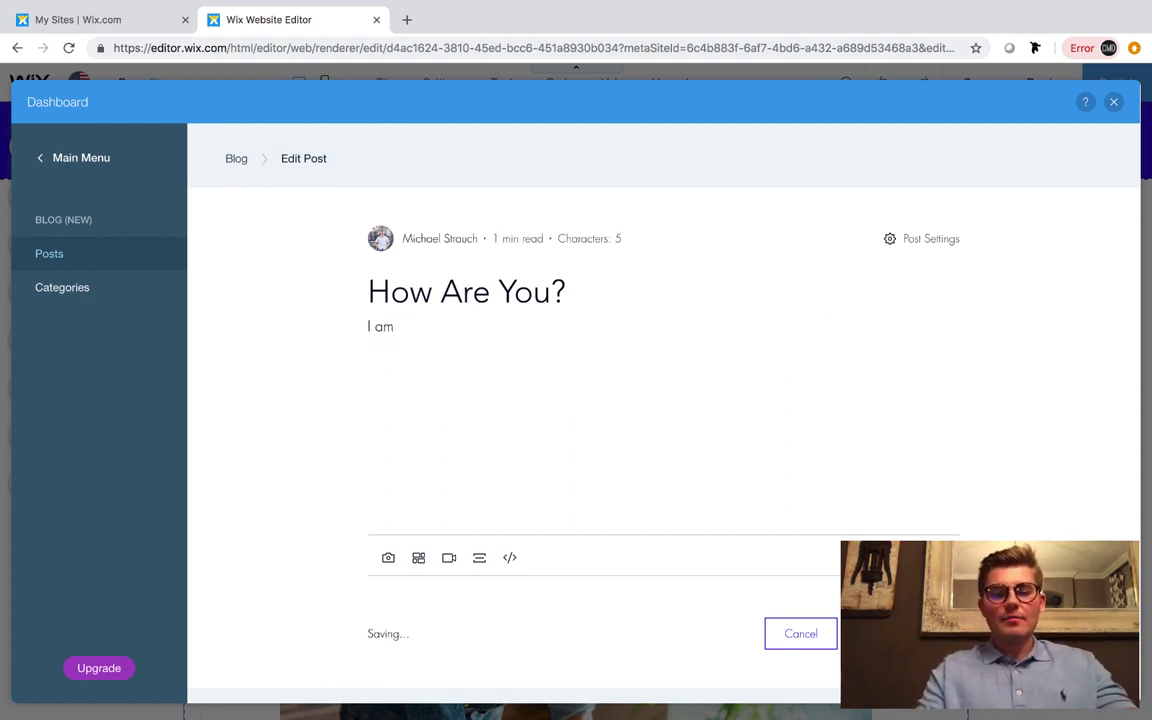
type("doun")
key("BackSpace")
key("BackSpace")
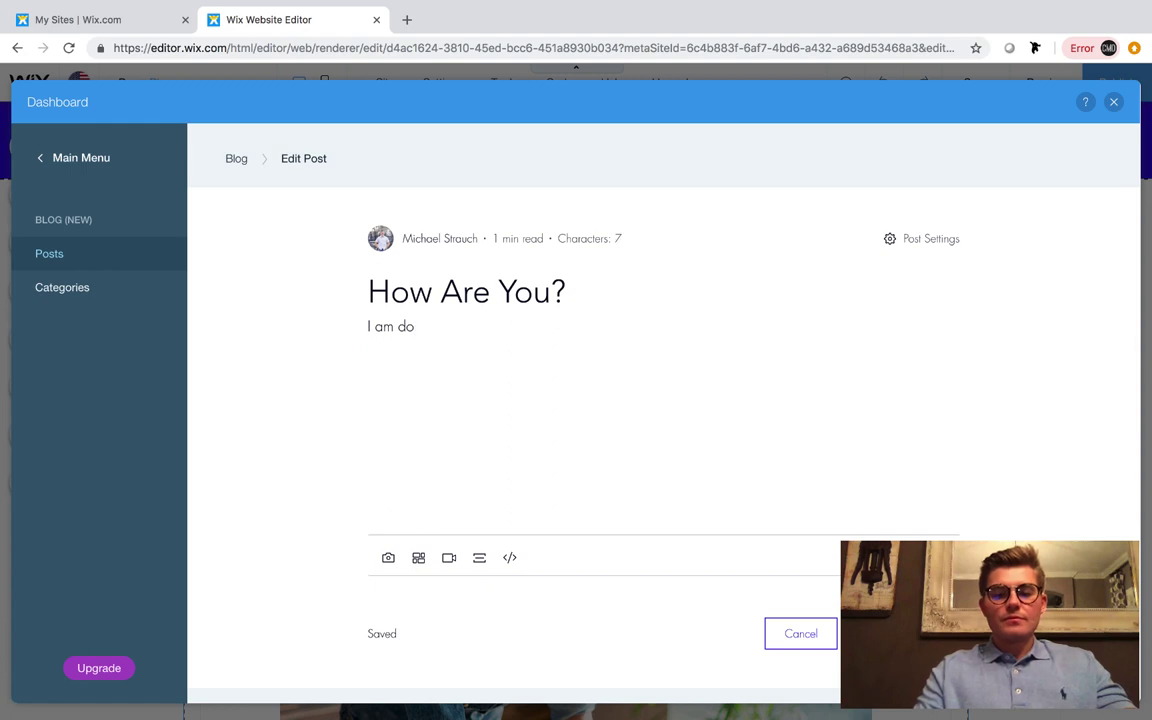
type("ing fantastic today! GO WIX!")
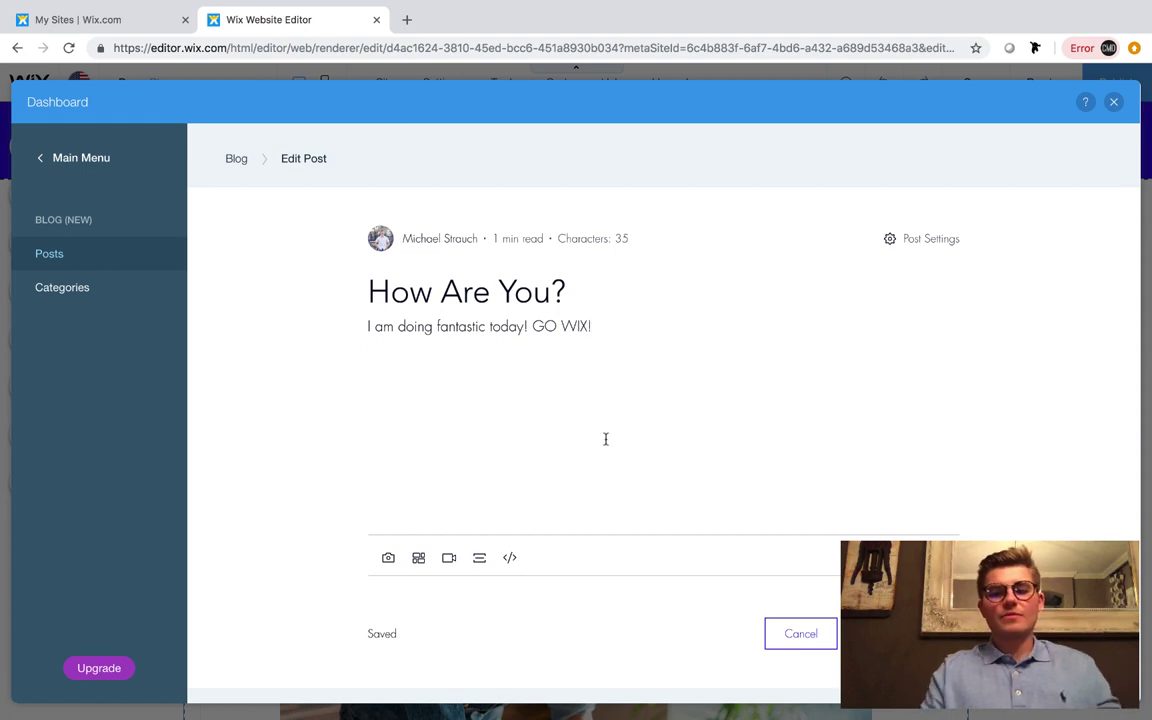
key("Return")
key("Return")
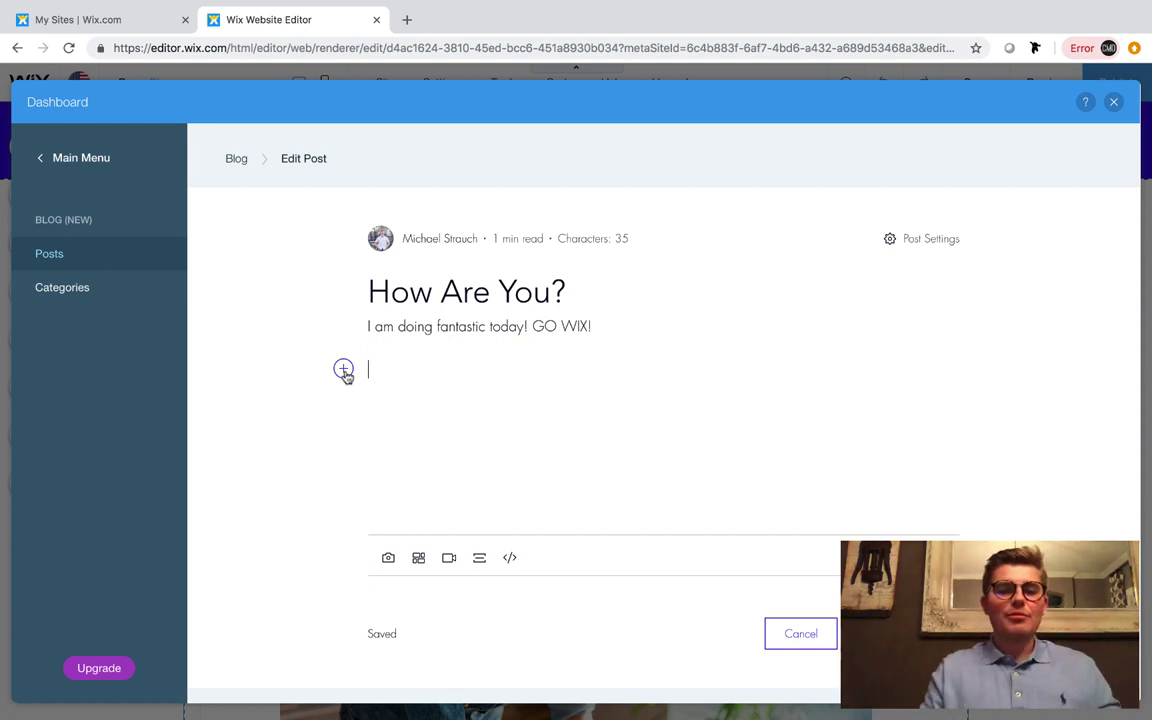
left_click(343, 370)
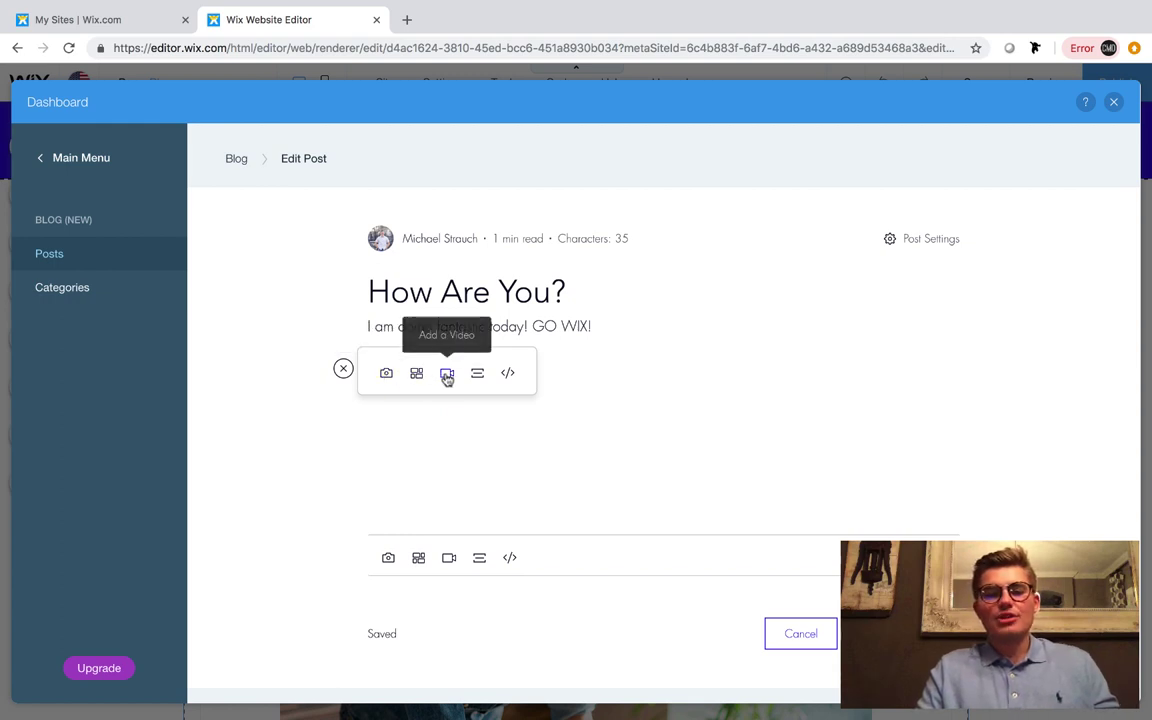
left_click(446, 375)
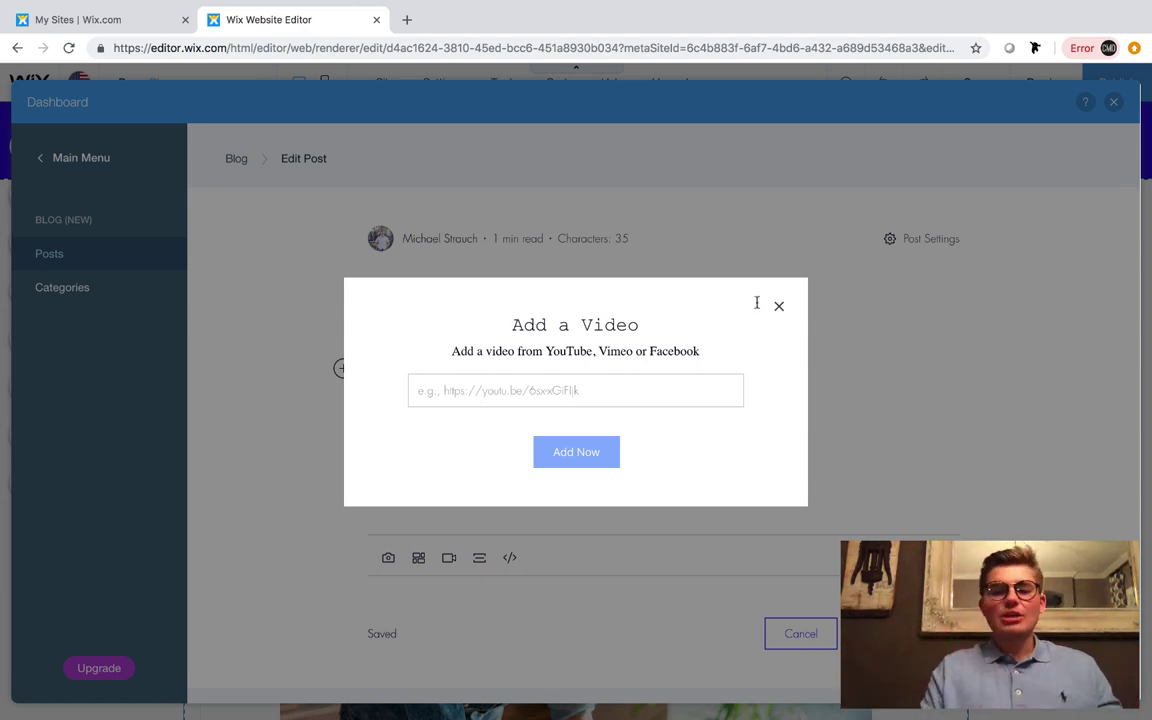
key("Escape")
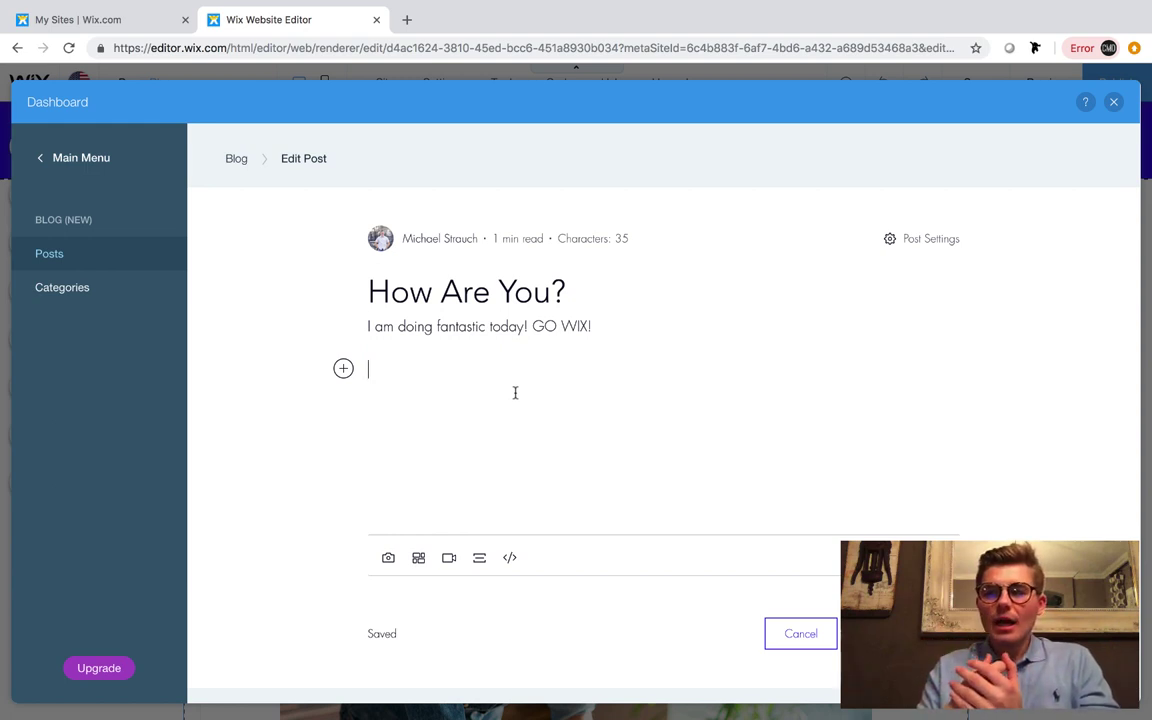
Step: Open the post's settings, leave the Author unchanged, and view its Categories
left_click(931, 240)
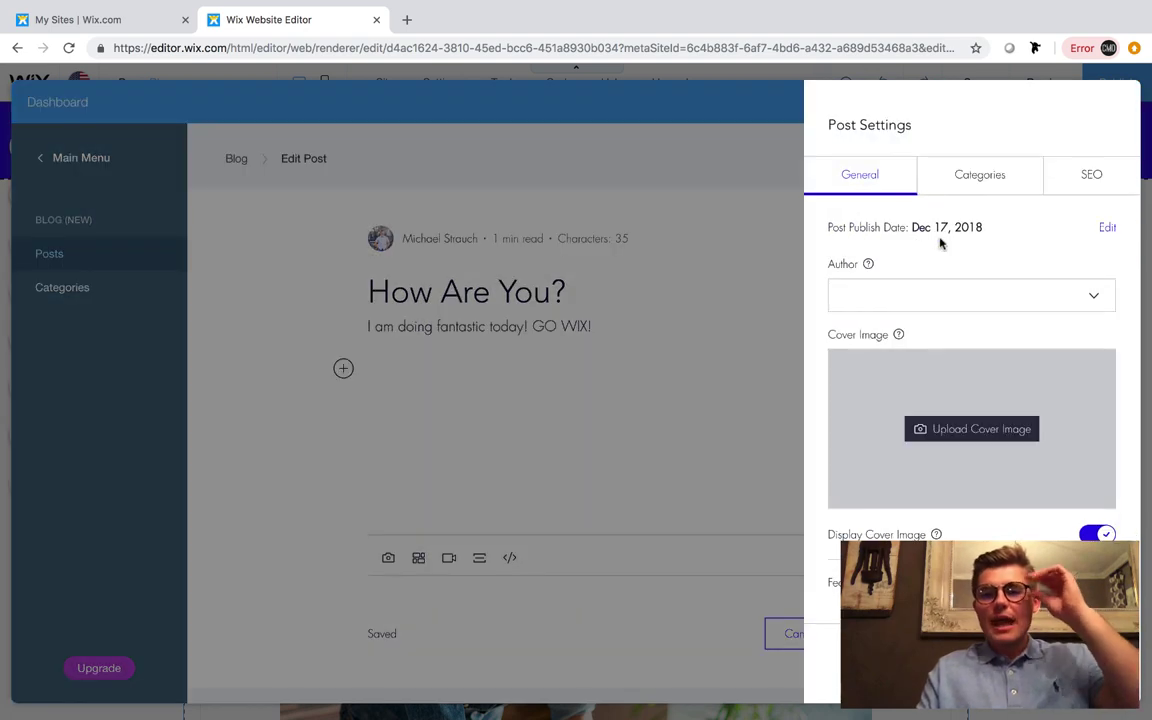
left_click(1094, 305)
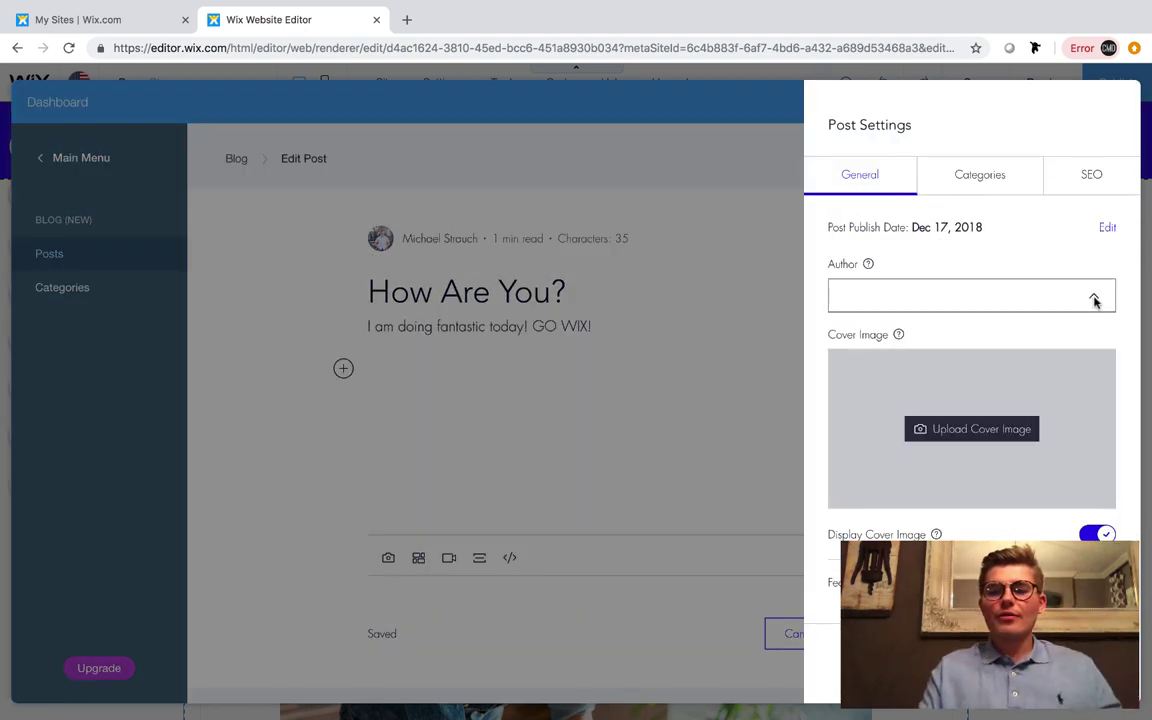
left_click(1094, 302)
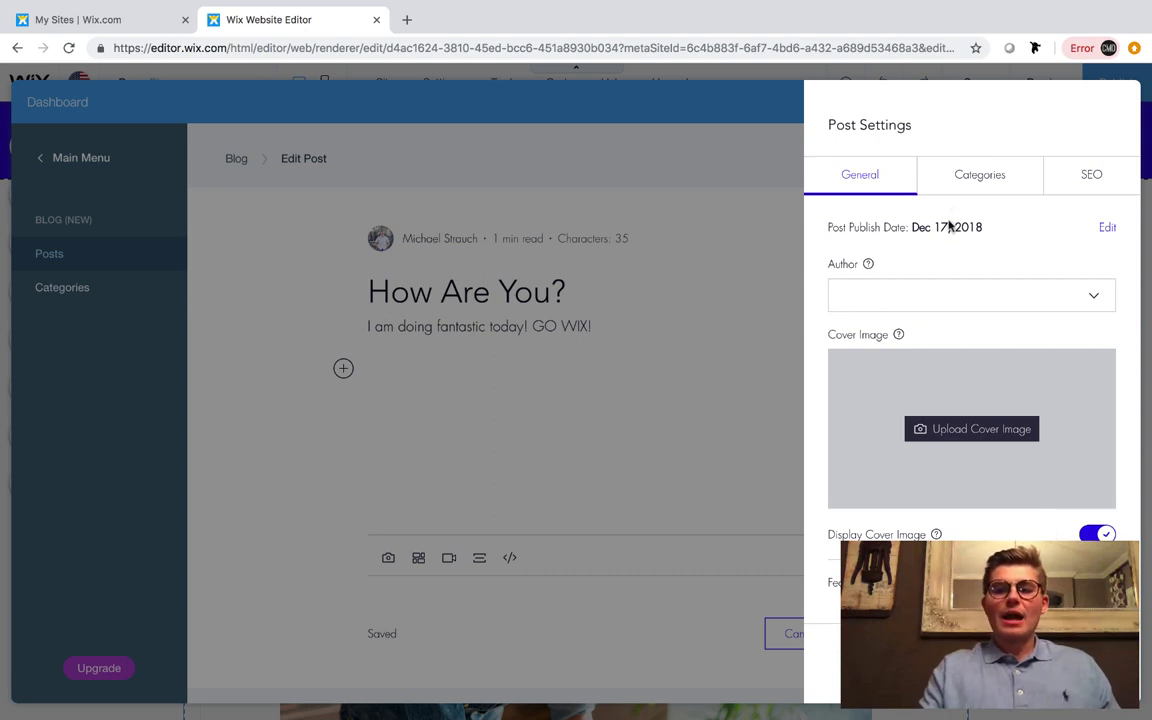
left_click(967, 184)
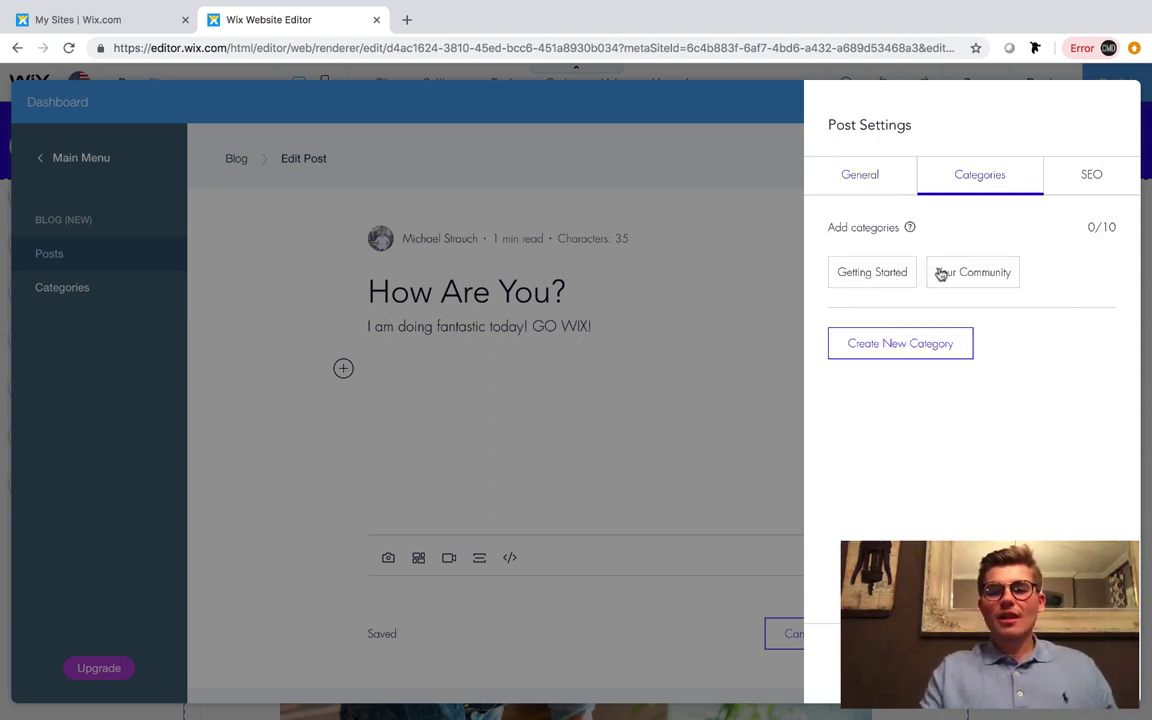
Step: Create a 'Checking Up' category and file the post under it and Getting Started
left_click(903, 354)
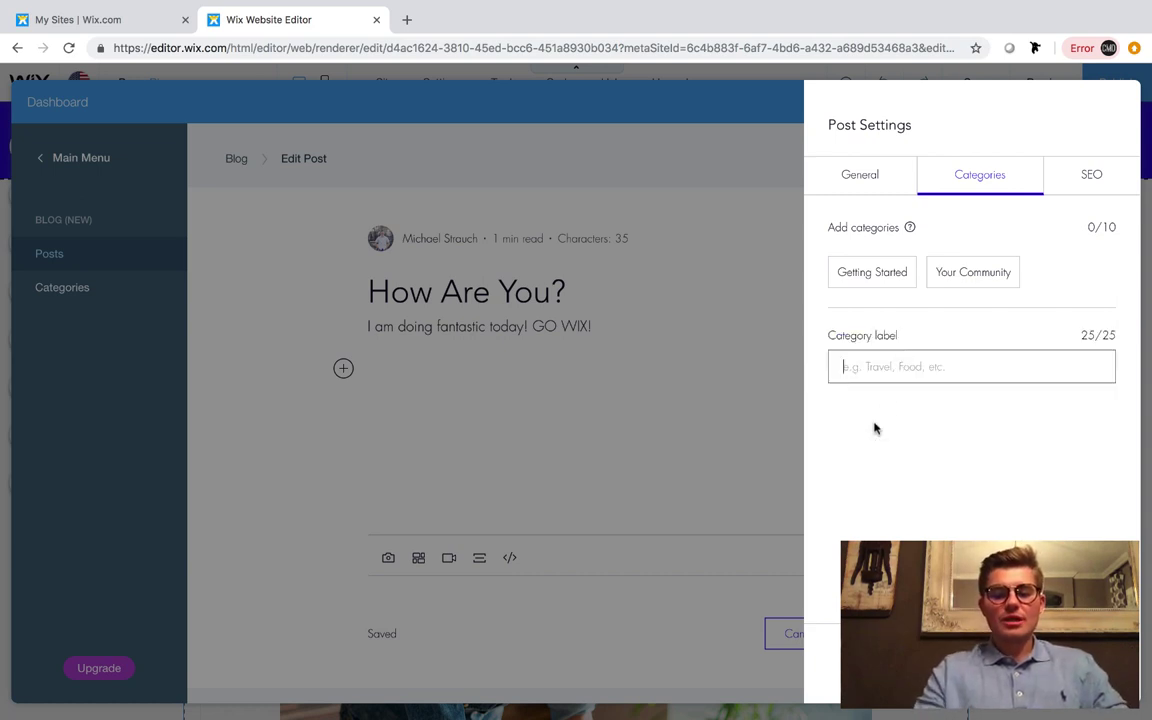
type("Checking U")
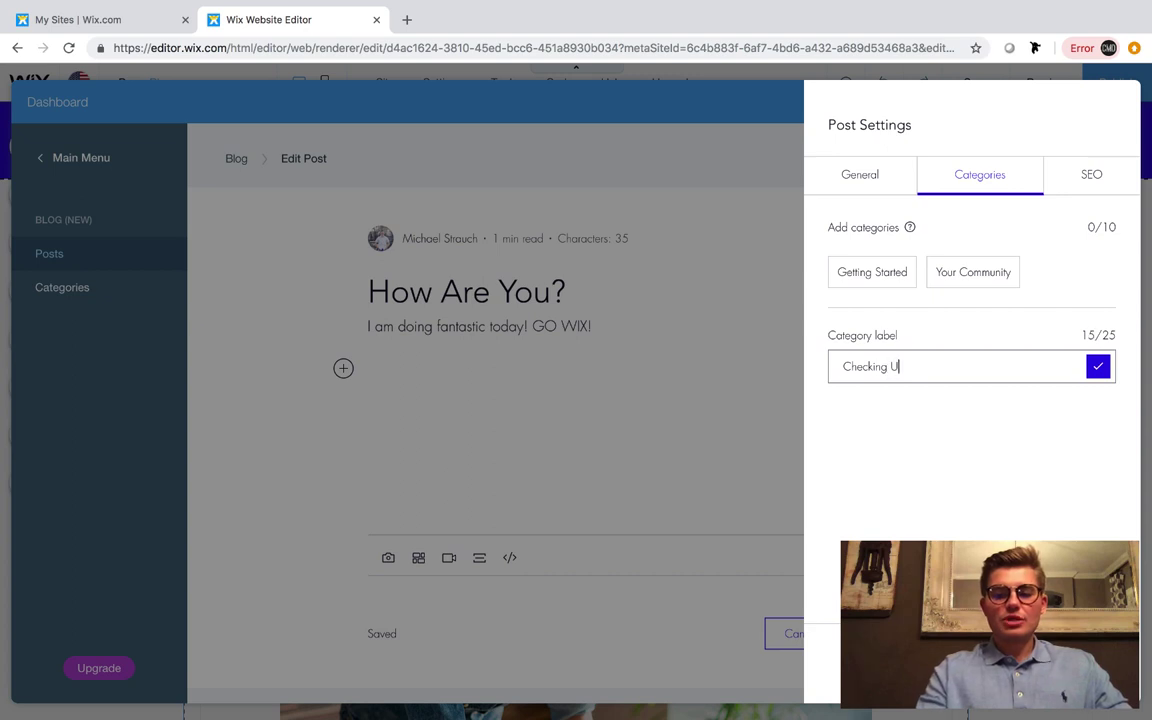
type("p")
left_click(1099, 368)
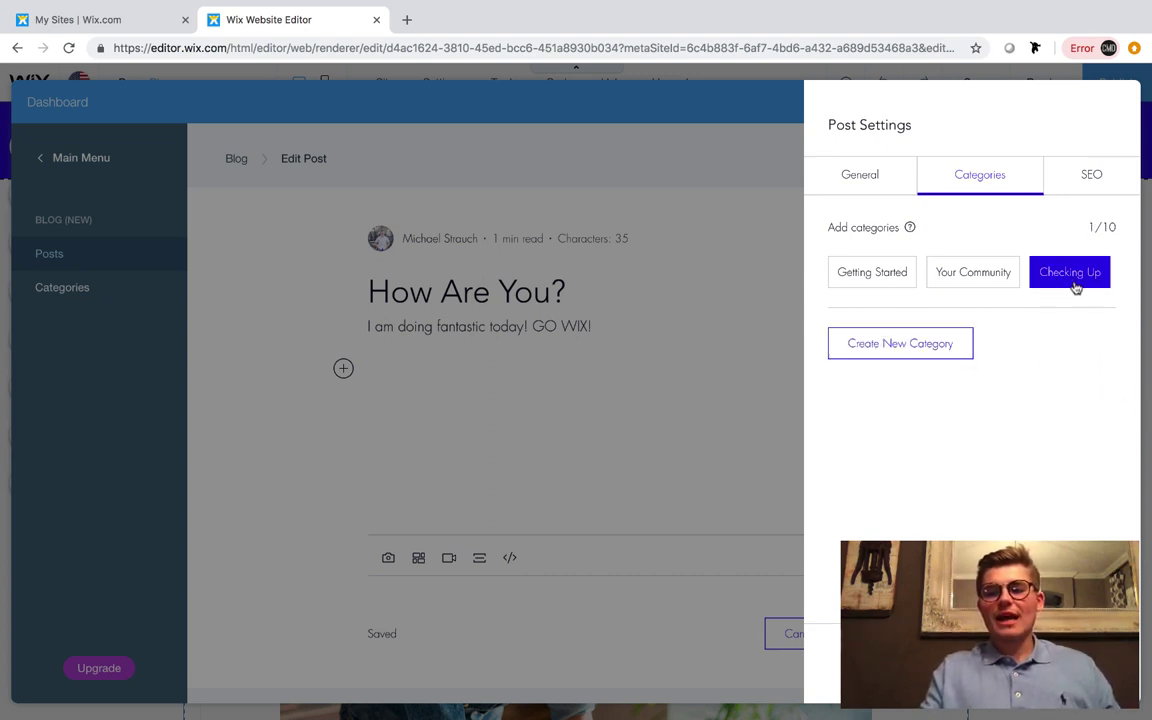
left_click(870, 278)
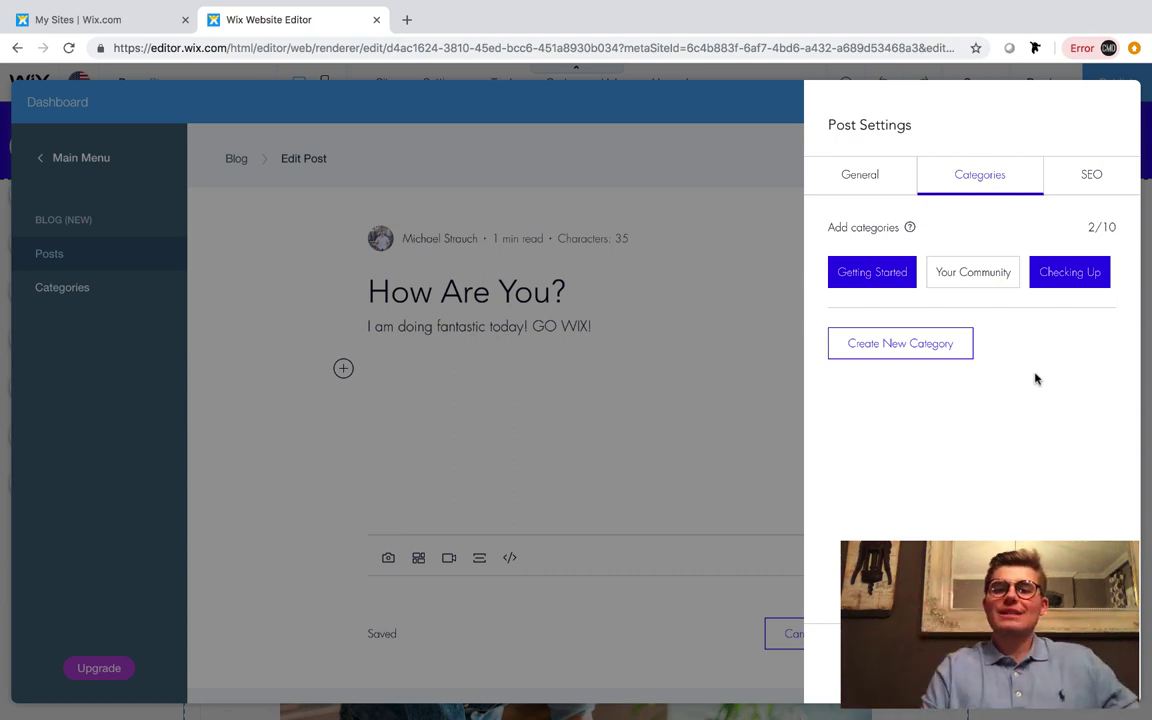
Step: Review the post's SEO URL, title and description, then close Post Settings
left_click(1090, 178)
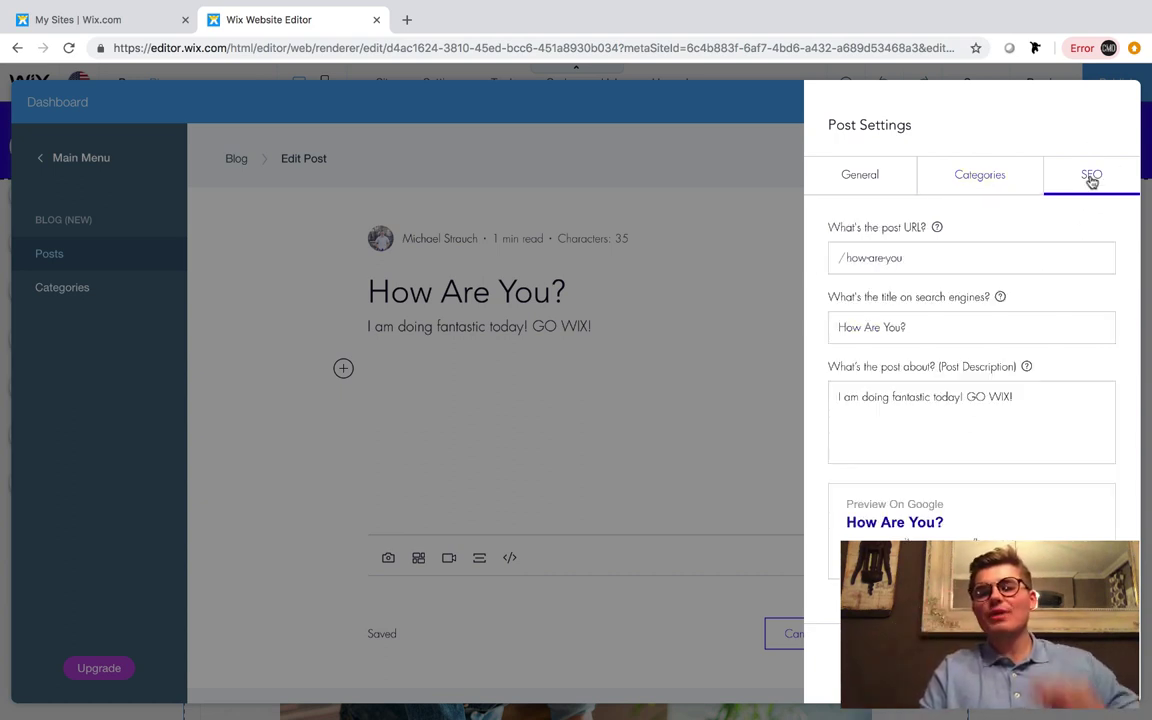
left_click(919, 254)
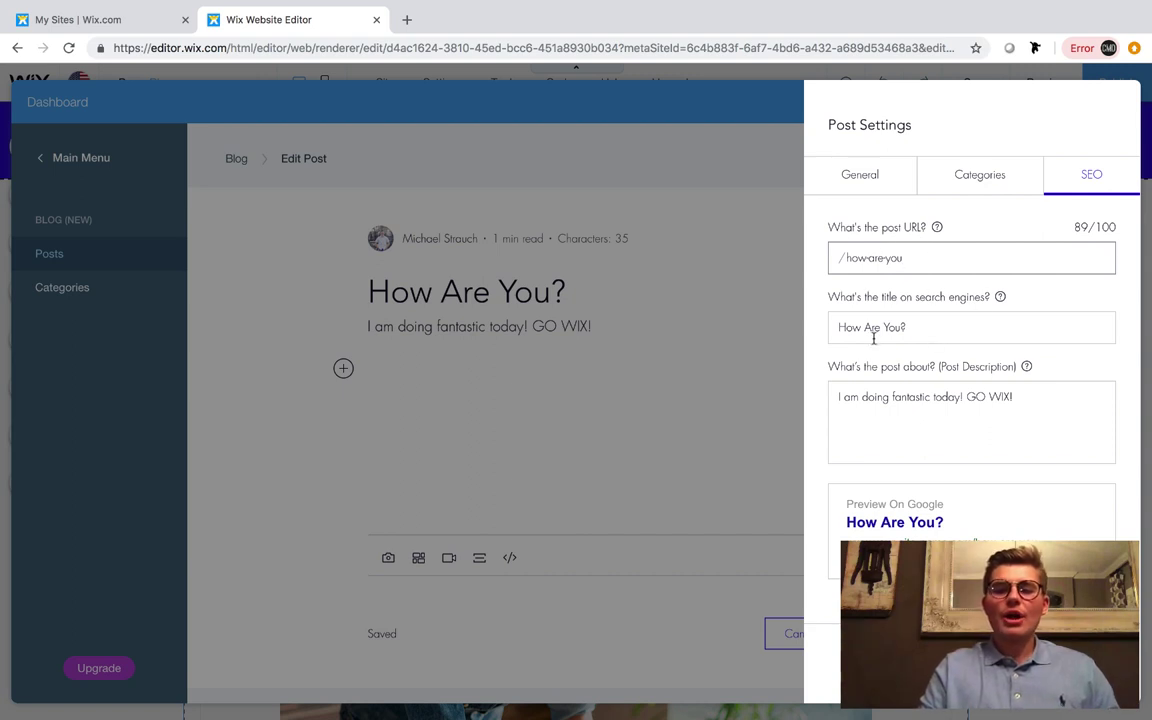
left_click(904, 326)
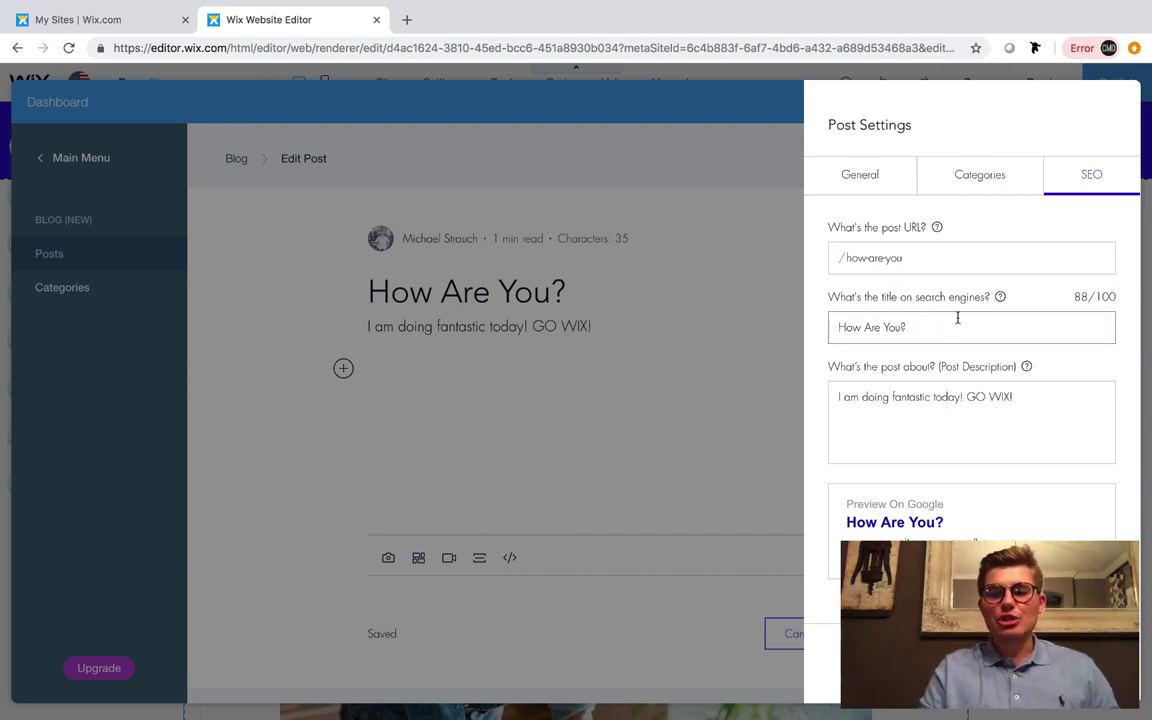
left_click(1019, 400)
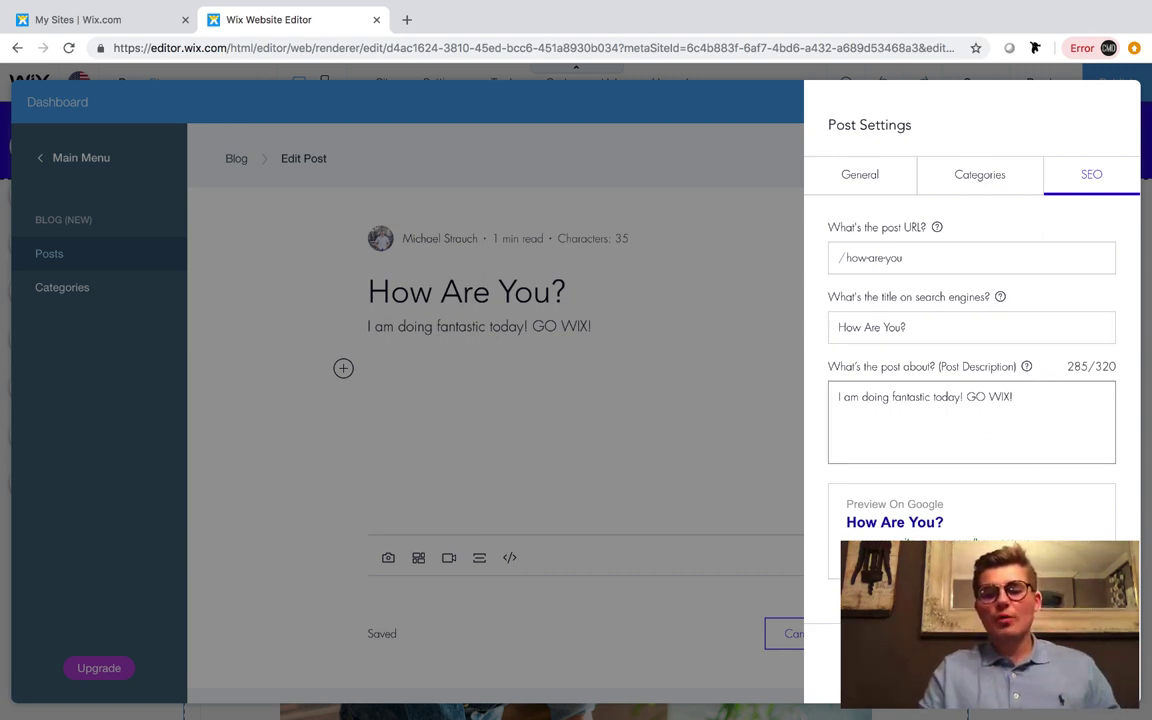
key("Escape")
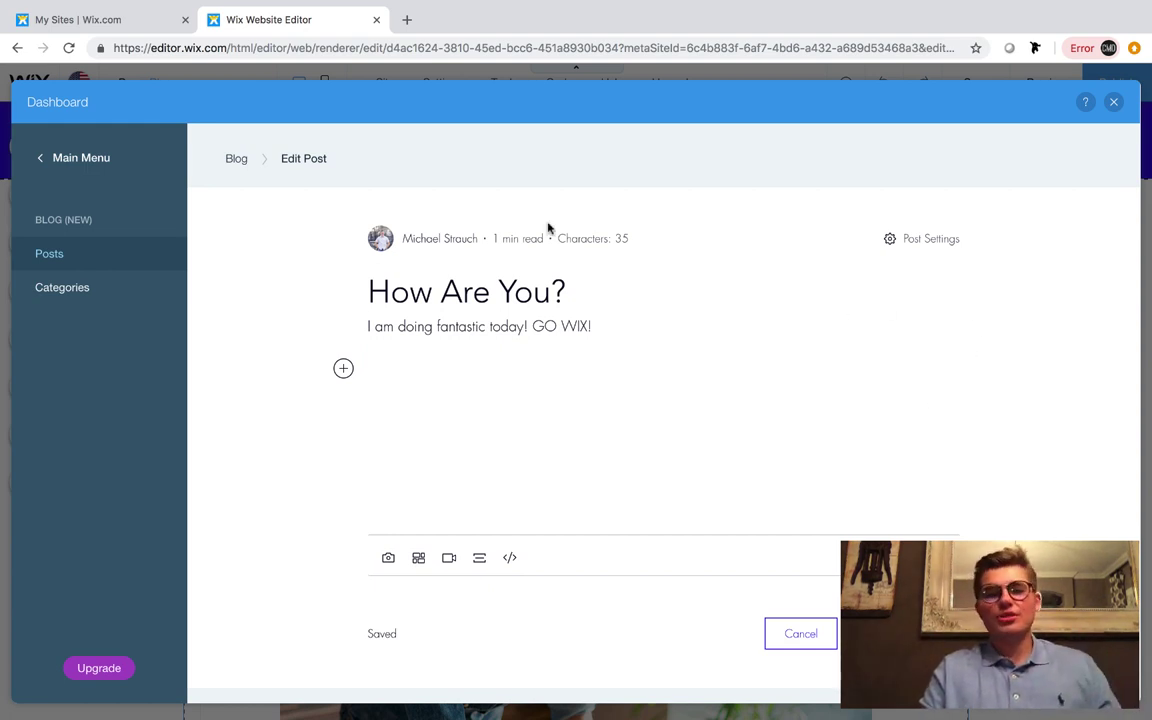
Step: Go back to the blog post list, briefly opening the first published post and its options
left_click(236, 158)
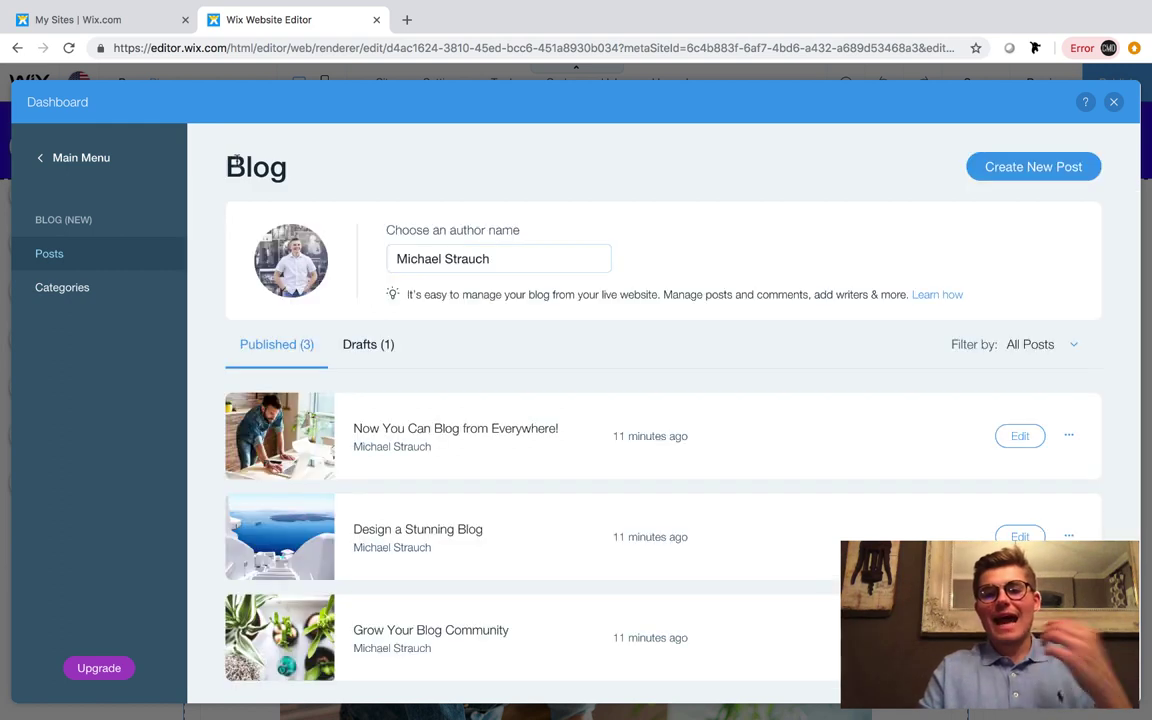
scroll(640, 303, "down", 2)
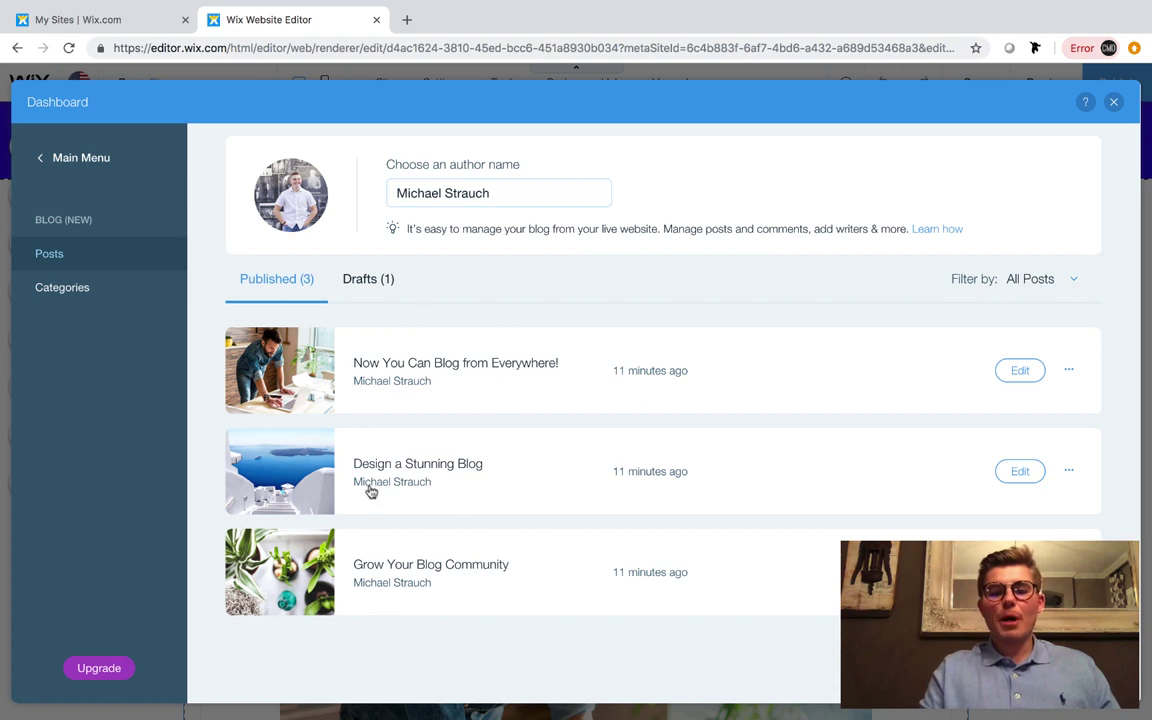
left_click(1021, 371)
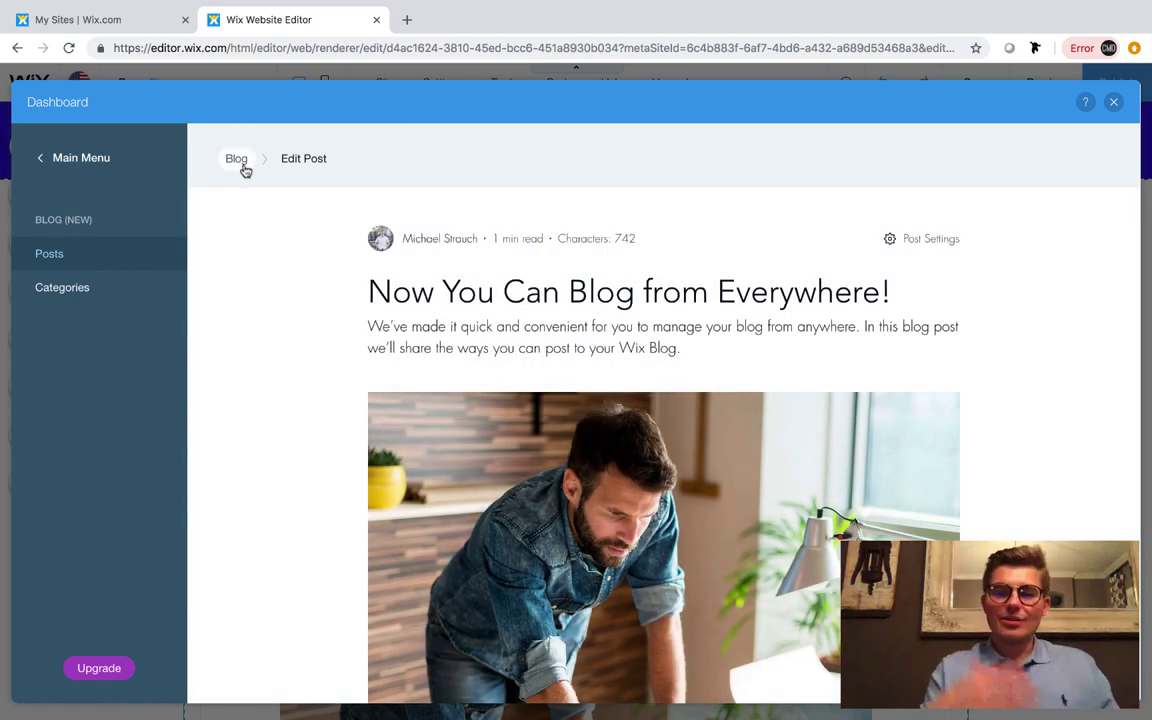
left_click(238, 160)
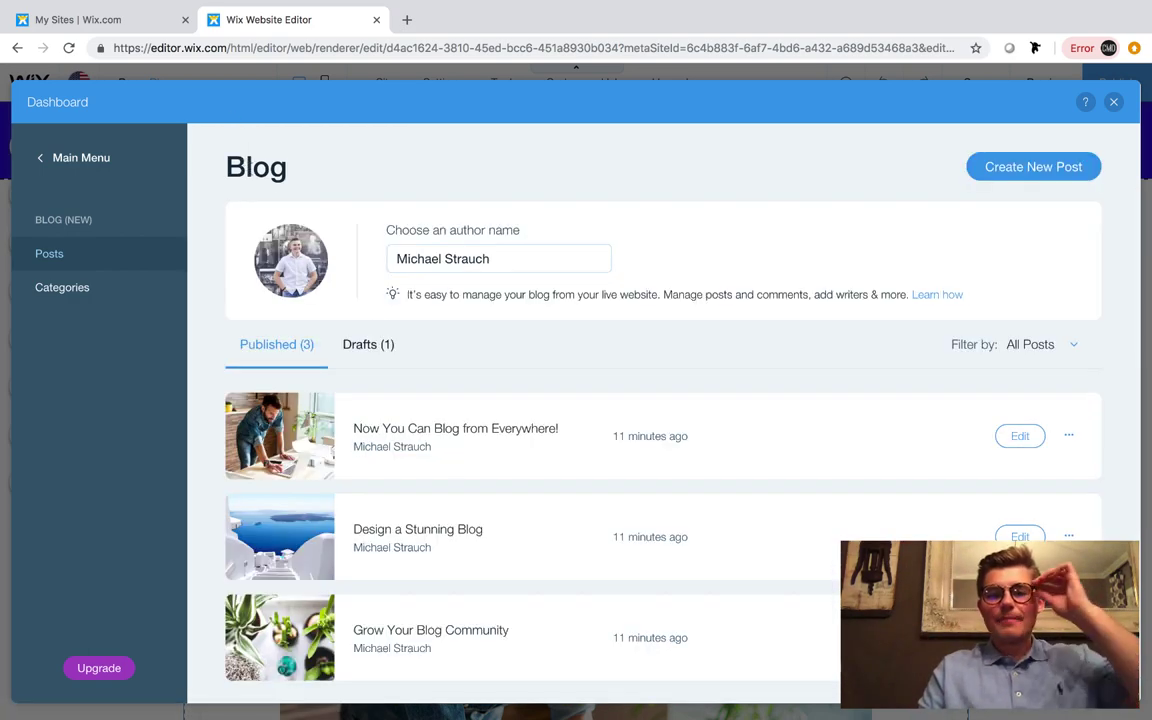
left_click(1070, 440)
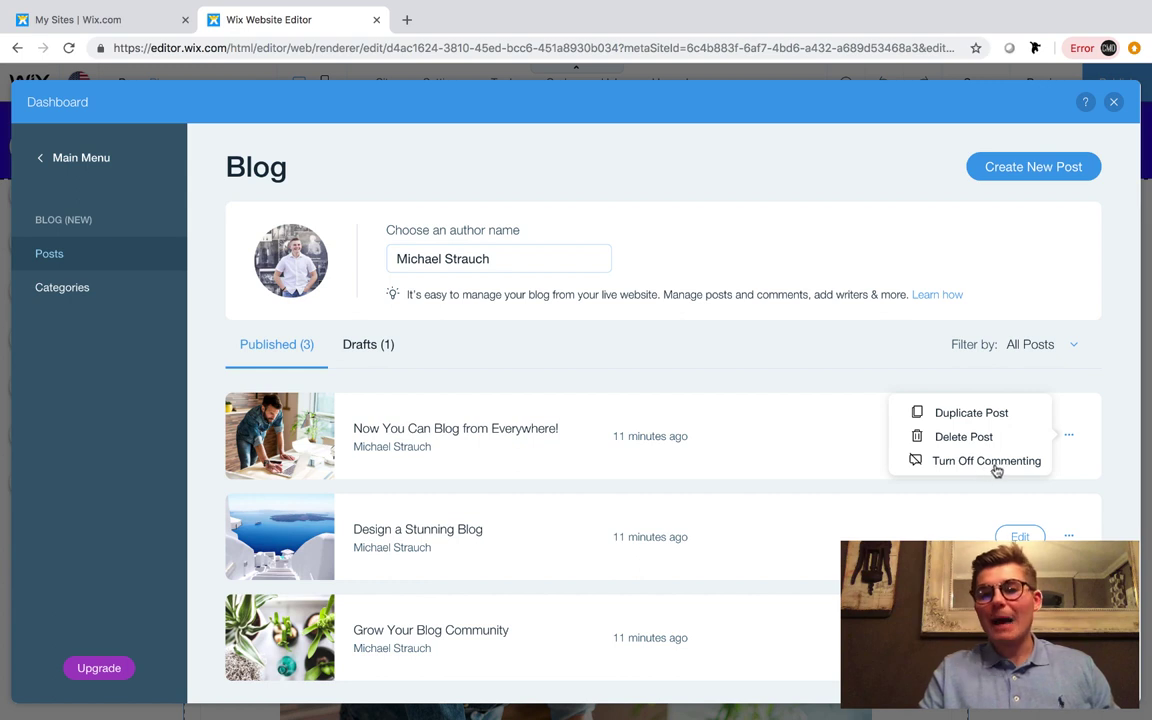
left_click(1068, 438)
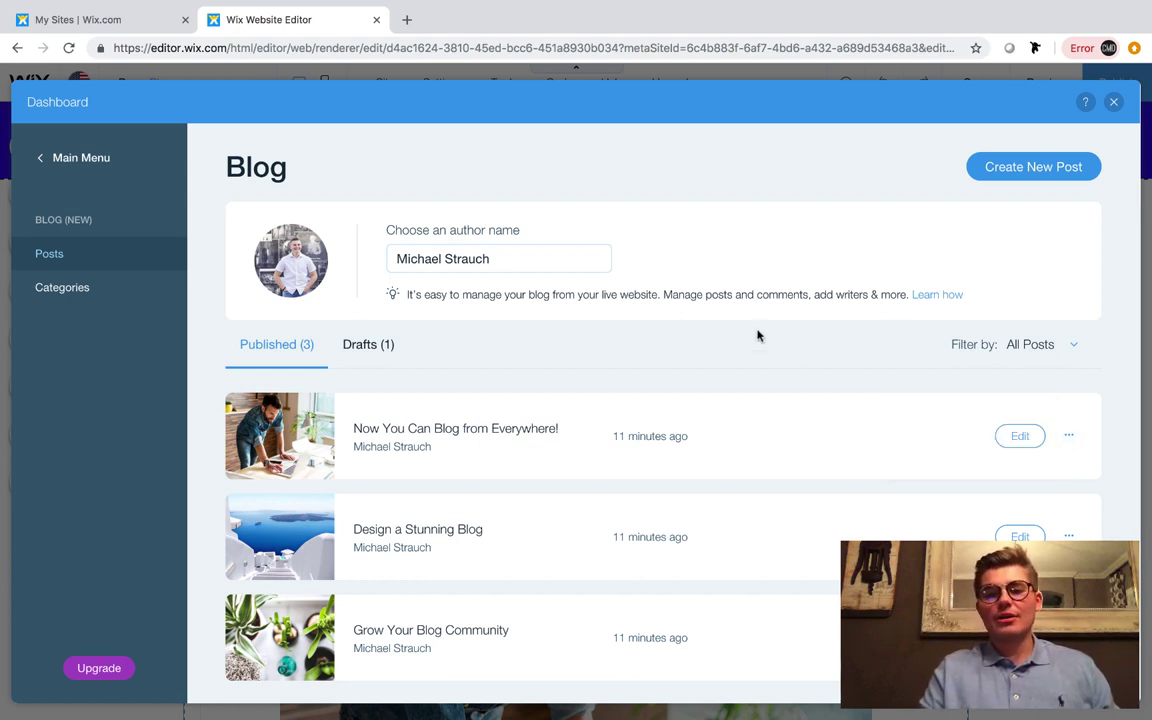
Step: Check the How Are You? draft, then close the blog dashboard and exit full screen
left_click(364, 350)
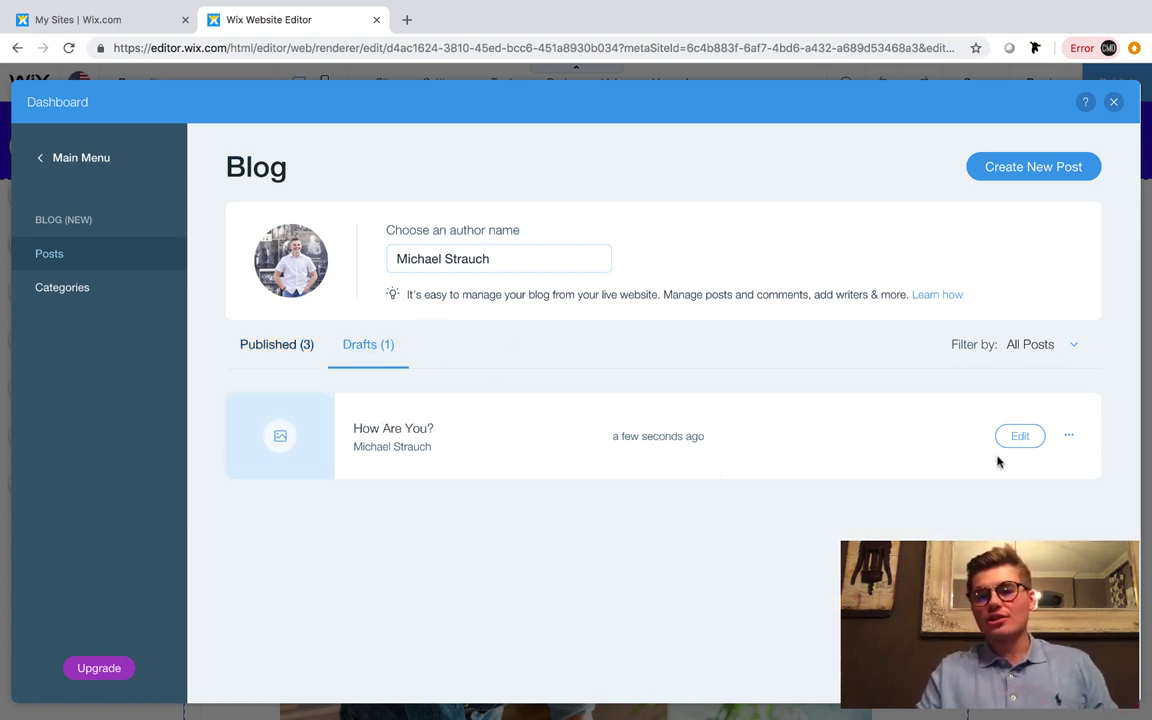
left_click(1020, 438)
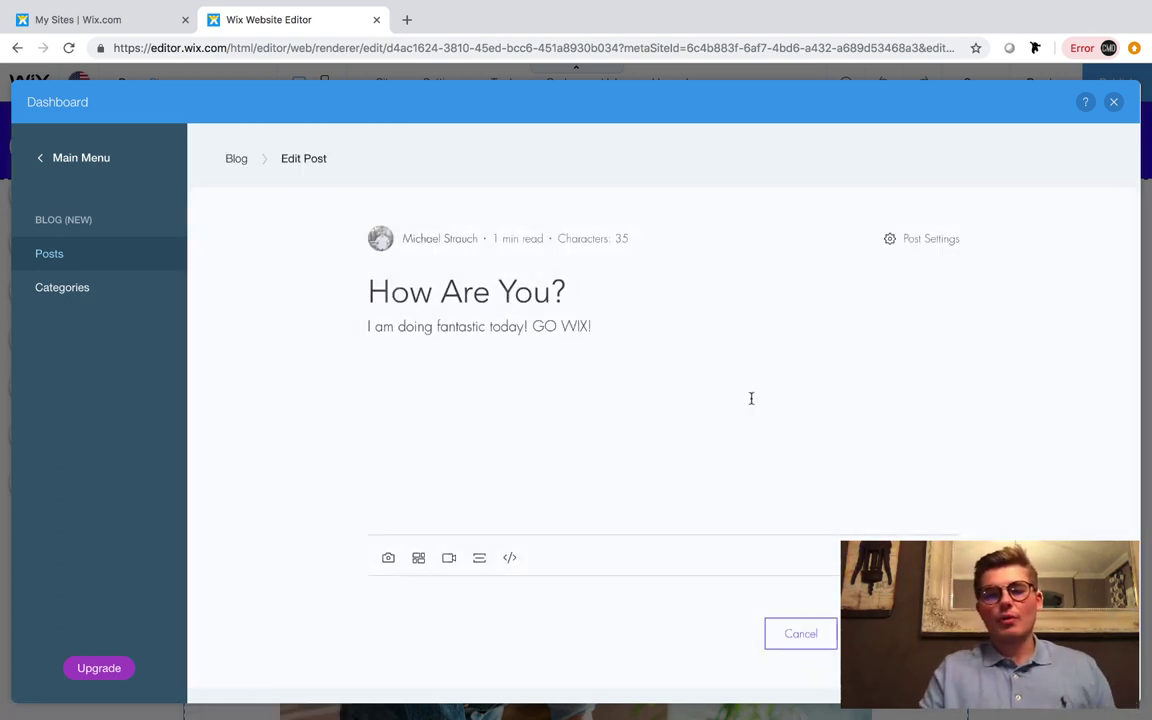
left_click(230, 160)
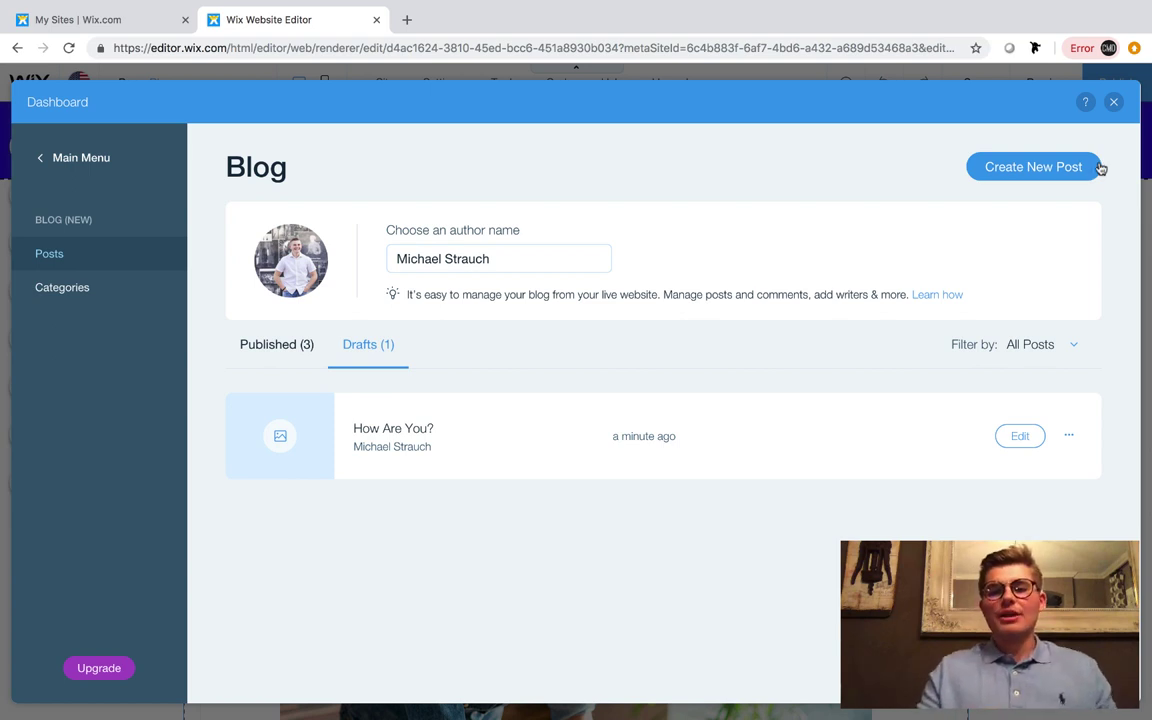
key("Escape")
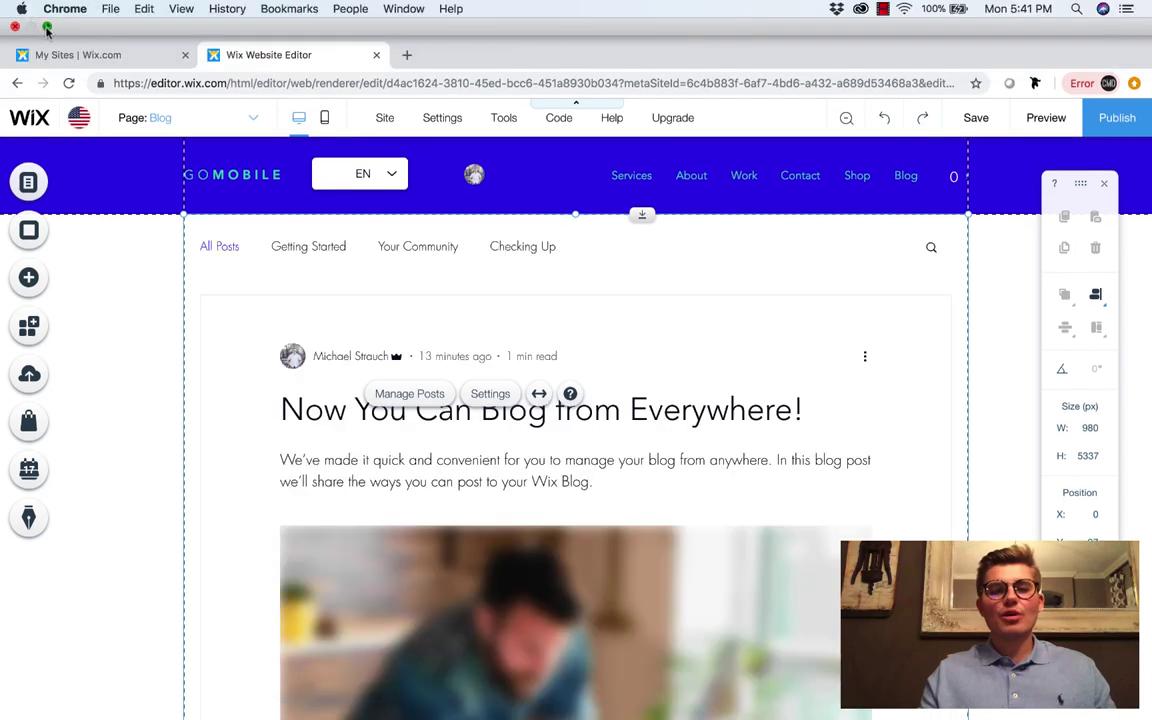
key("ctrl+super+f")
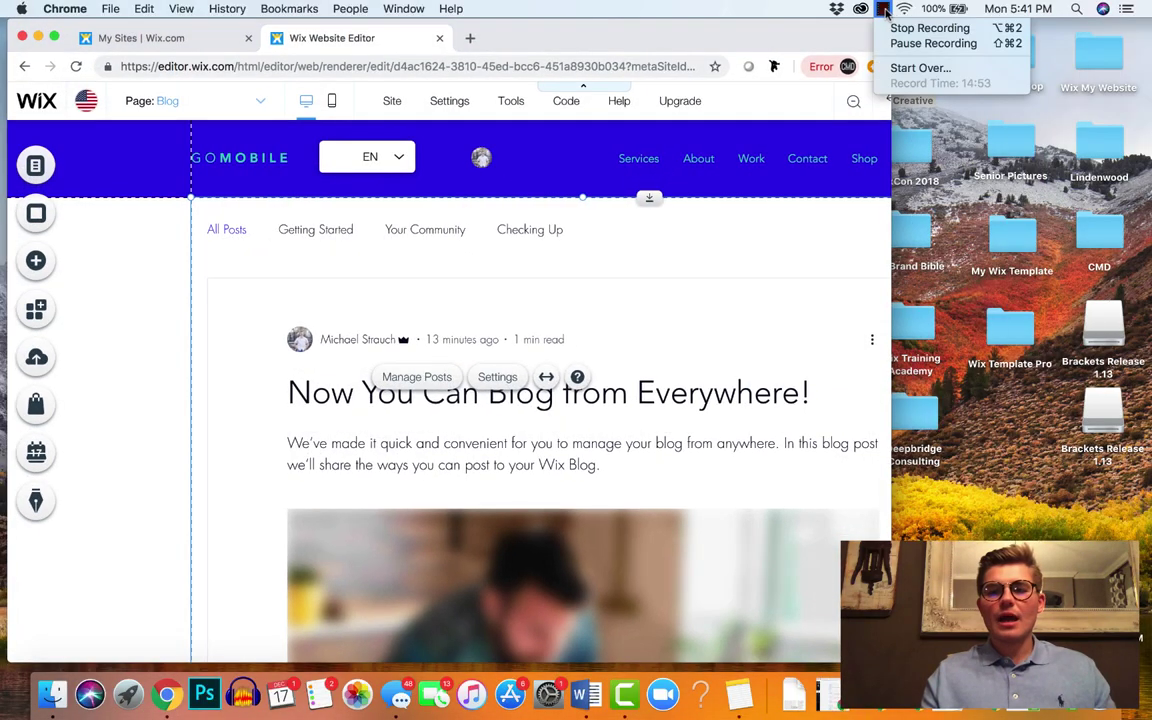